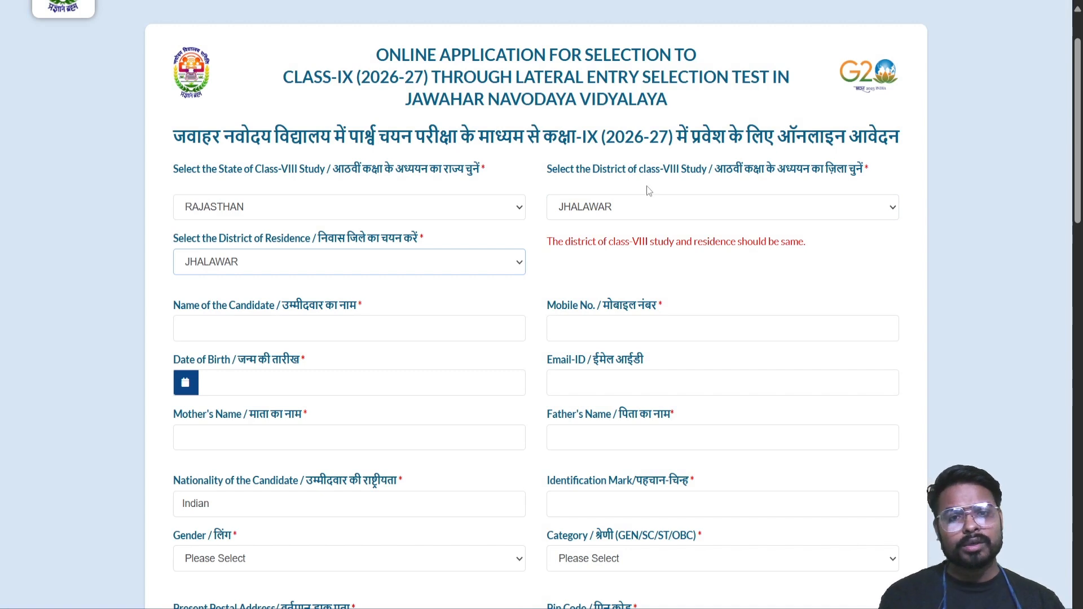
left_click(502, 268)
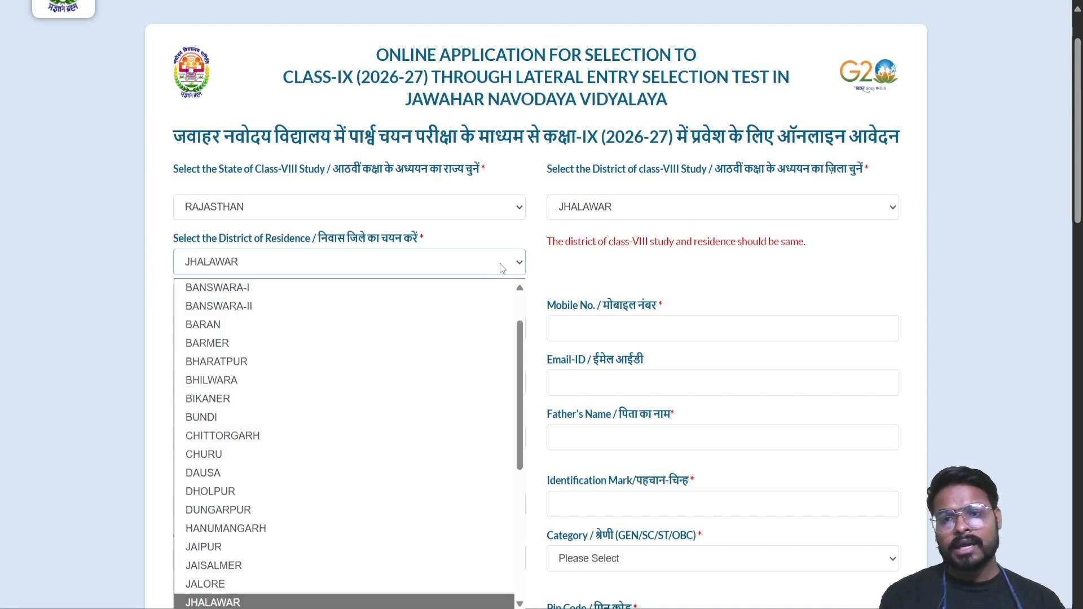
left_click(426, 327)
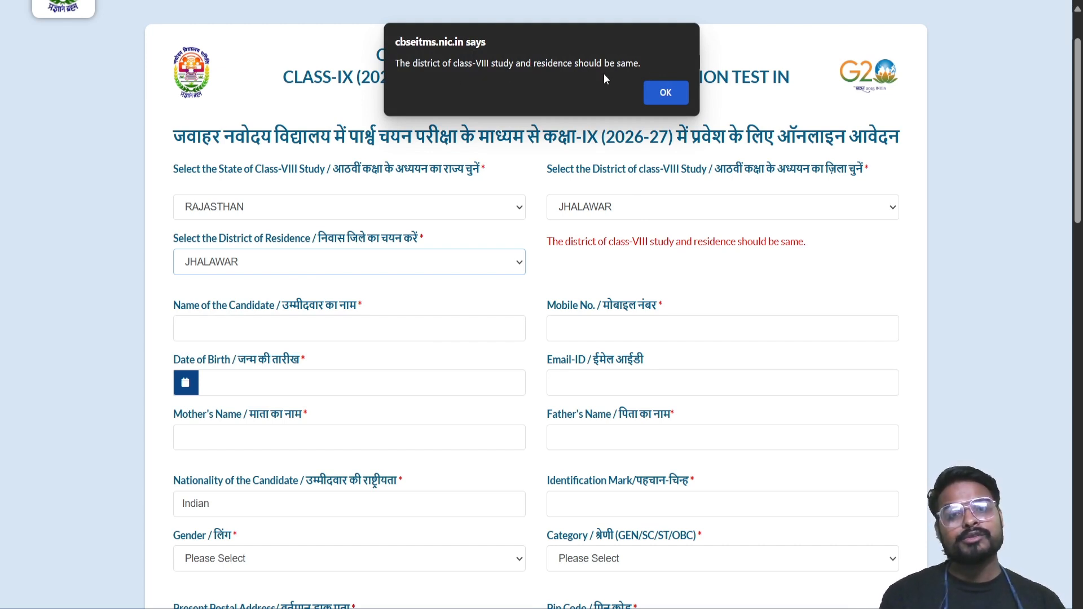
left_click(672, 92)
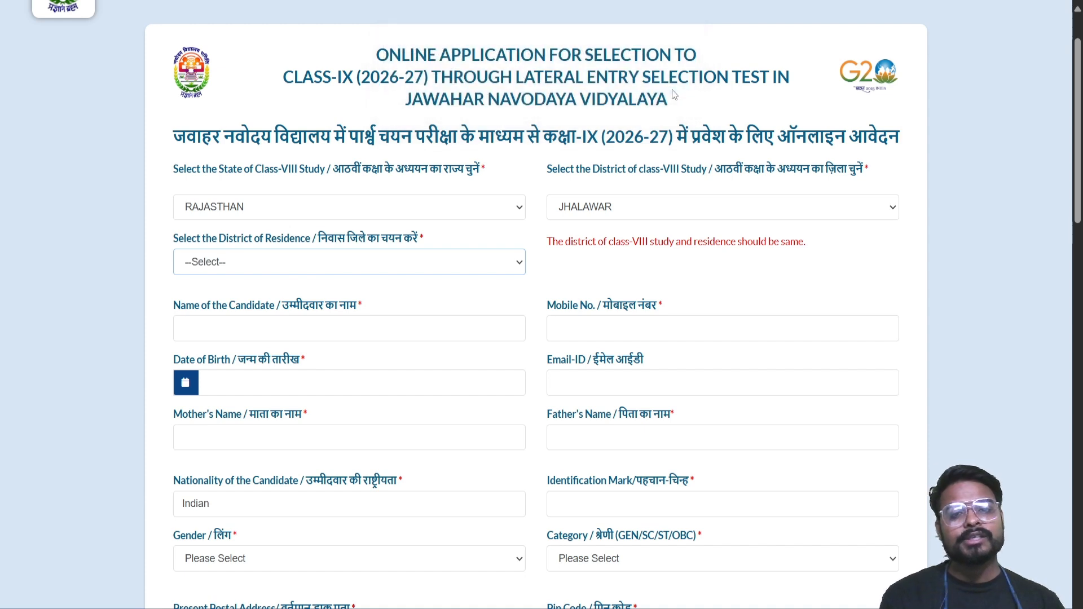
left_click(392, 272)
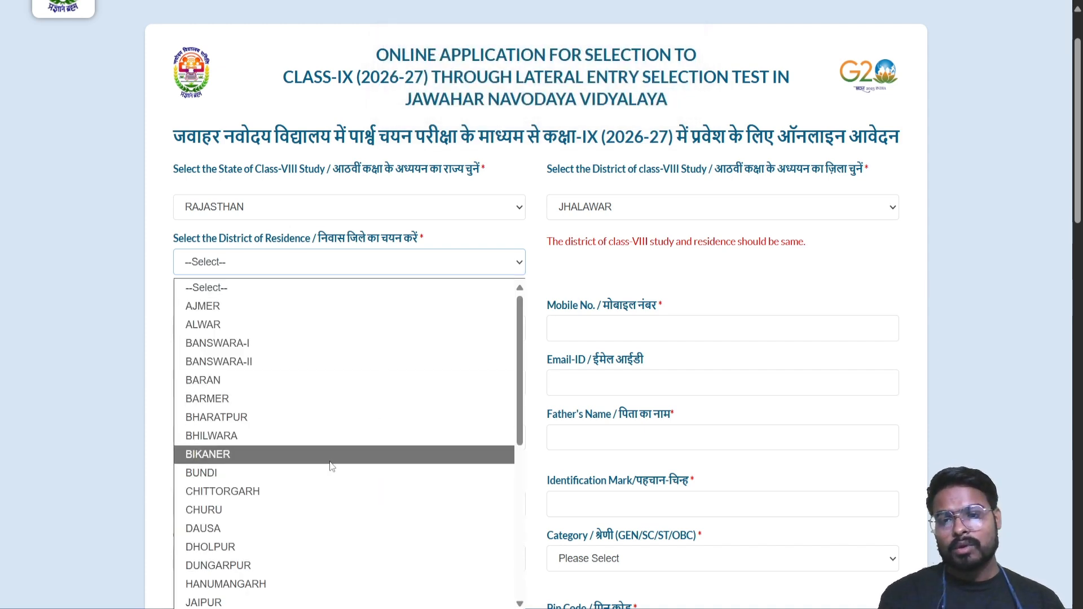
scroll(337, 445, "down", 1)
scroll(337, 445, "down", 4)
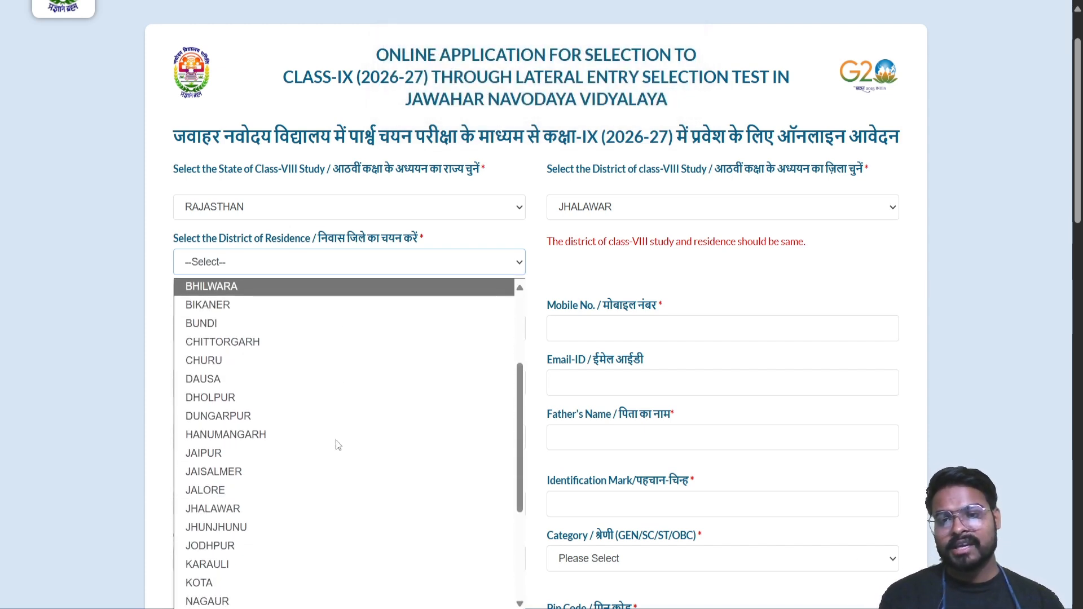
left_click(272, 434)
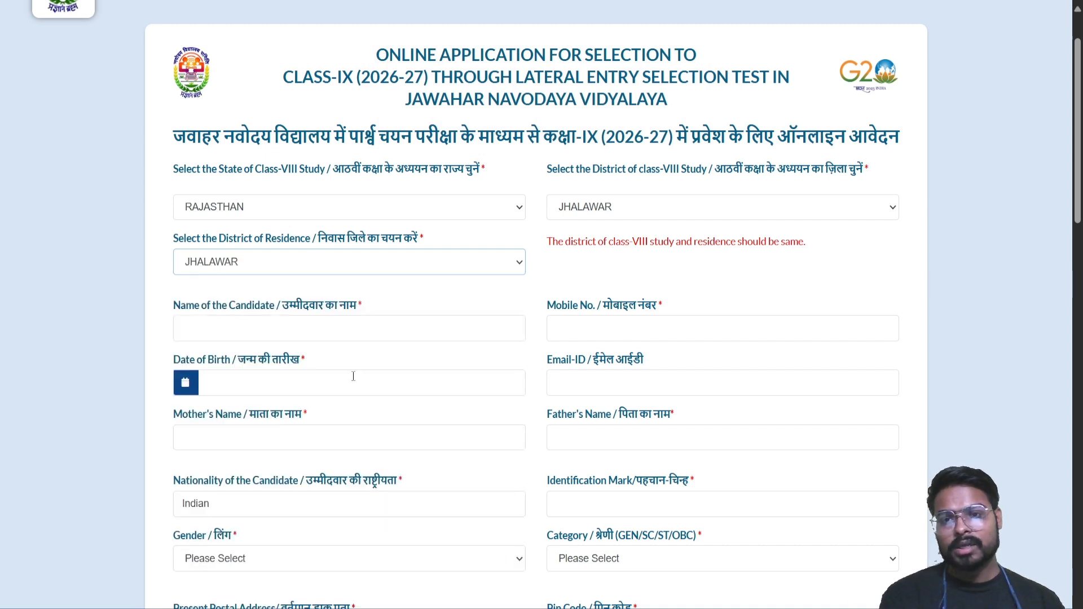
left_click(353, 329)
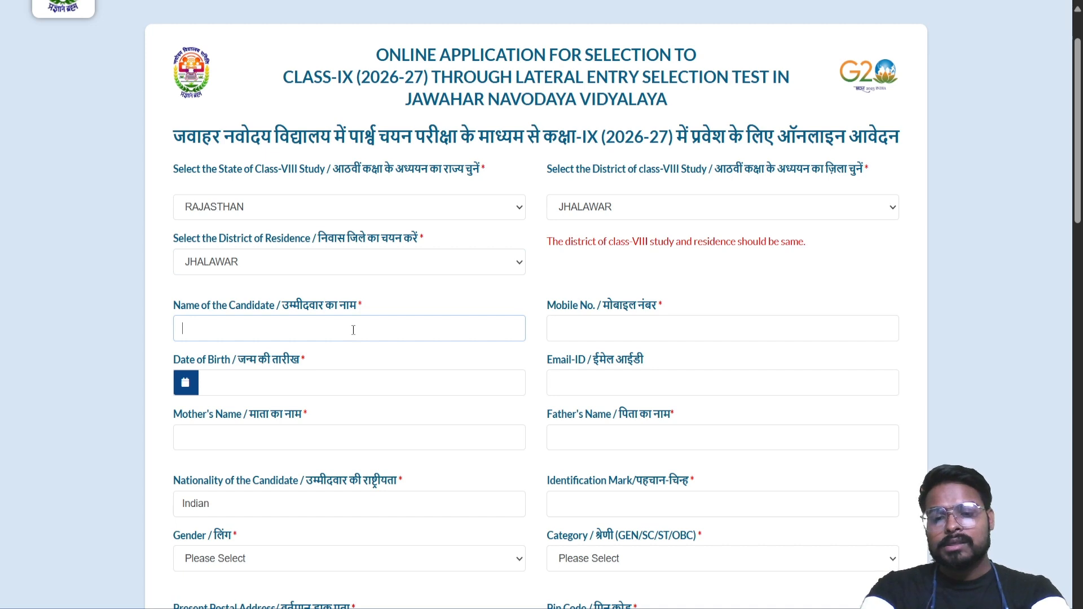
Enter the candidate's name and mobile number, correcting a mistyped digit
type("AJEET")
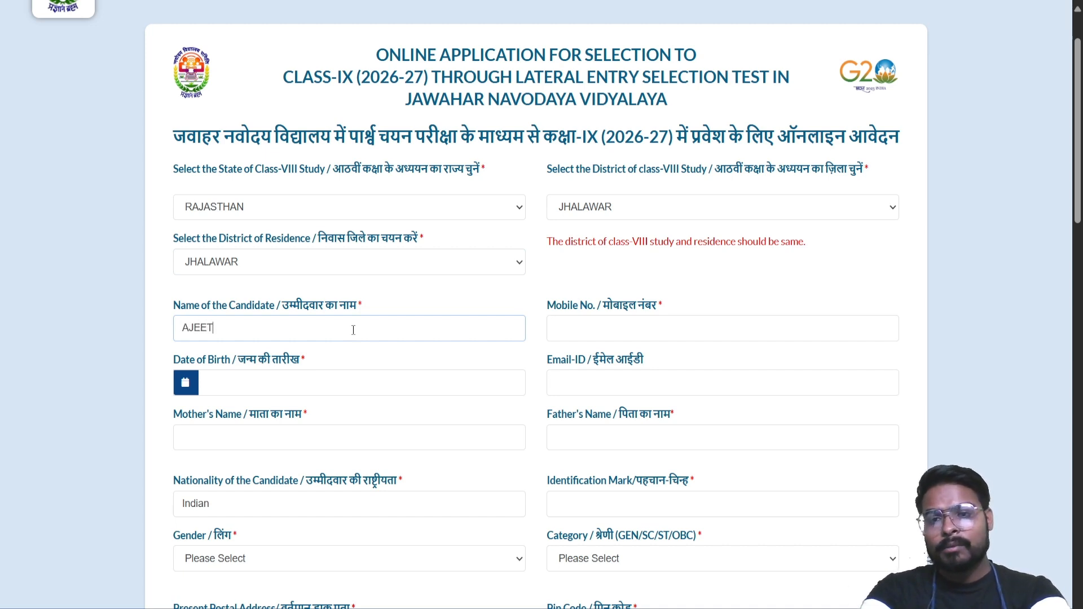
left_click(618, 323)
type("1")
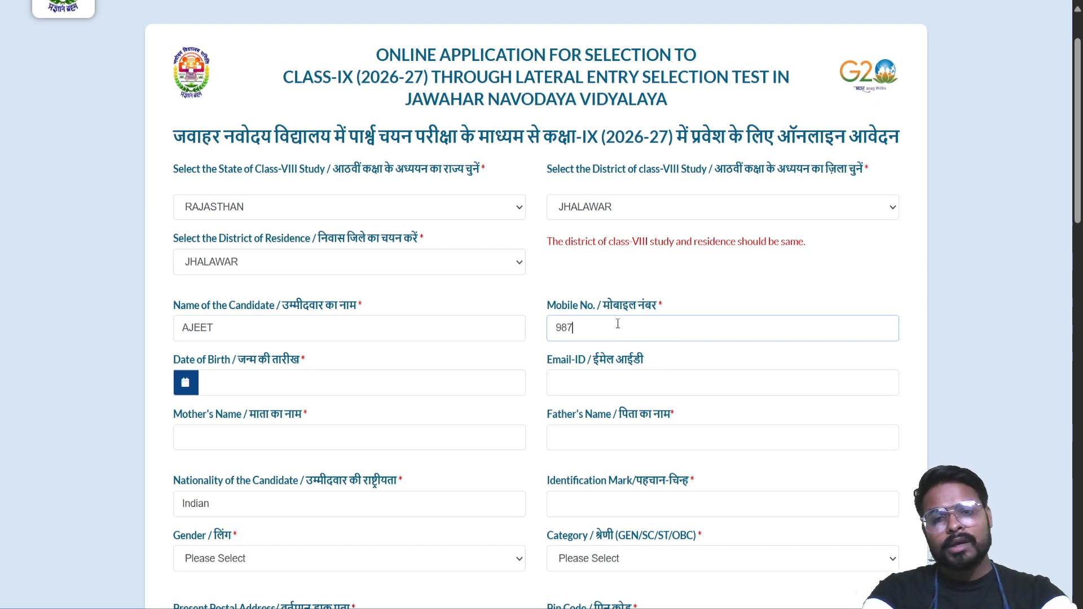
scroll(592, 327, "down", 1)
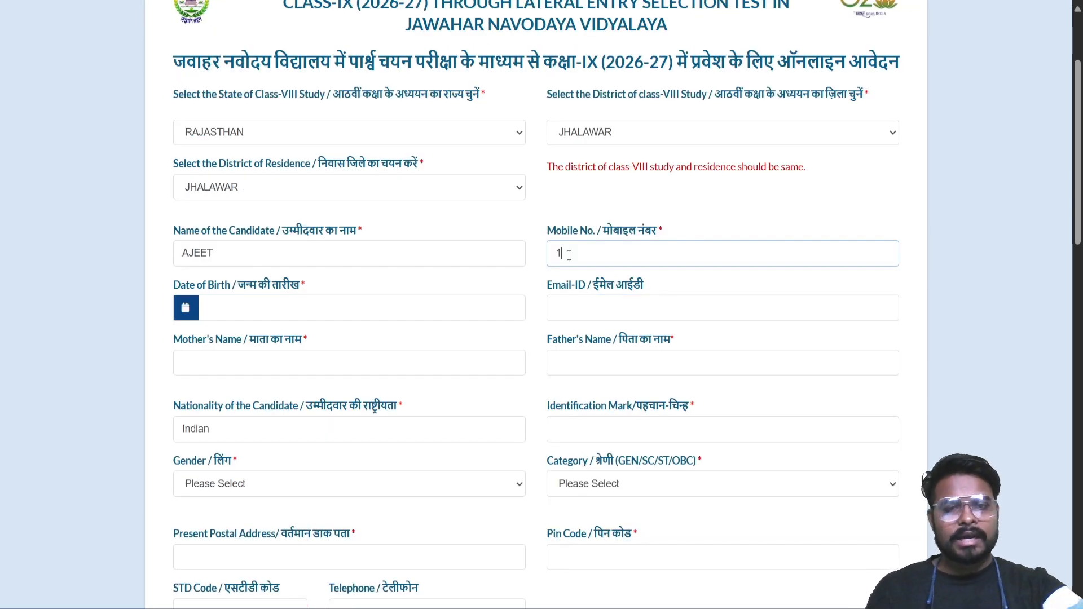
key("BackSpace")
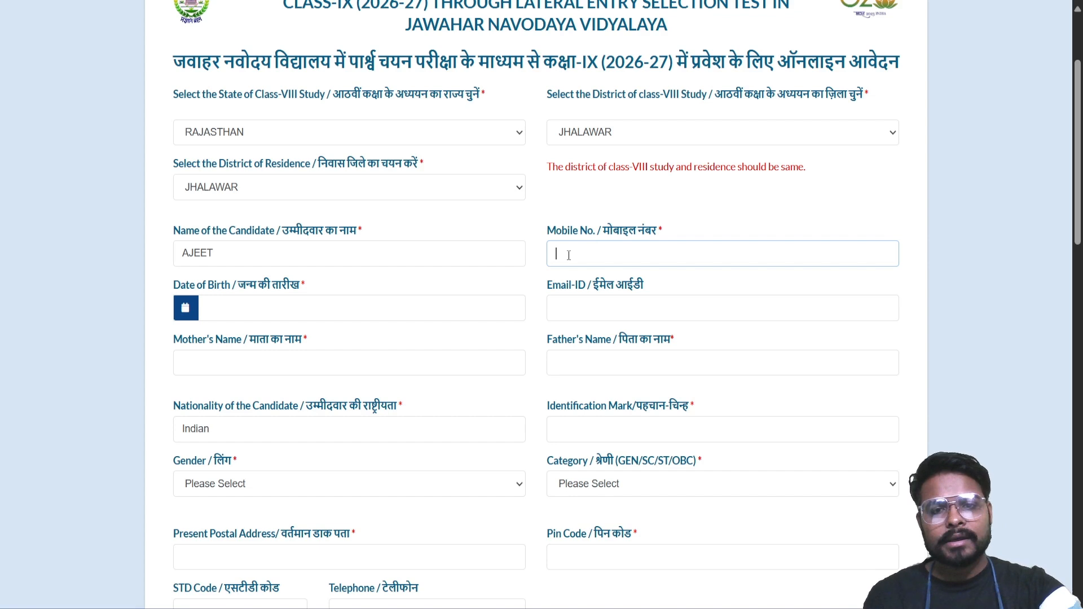
type("98")
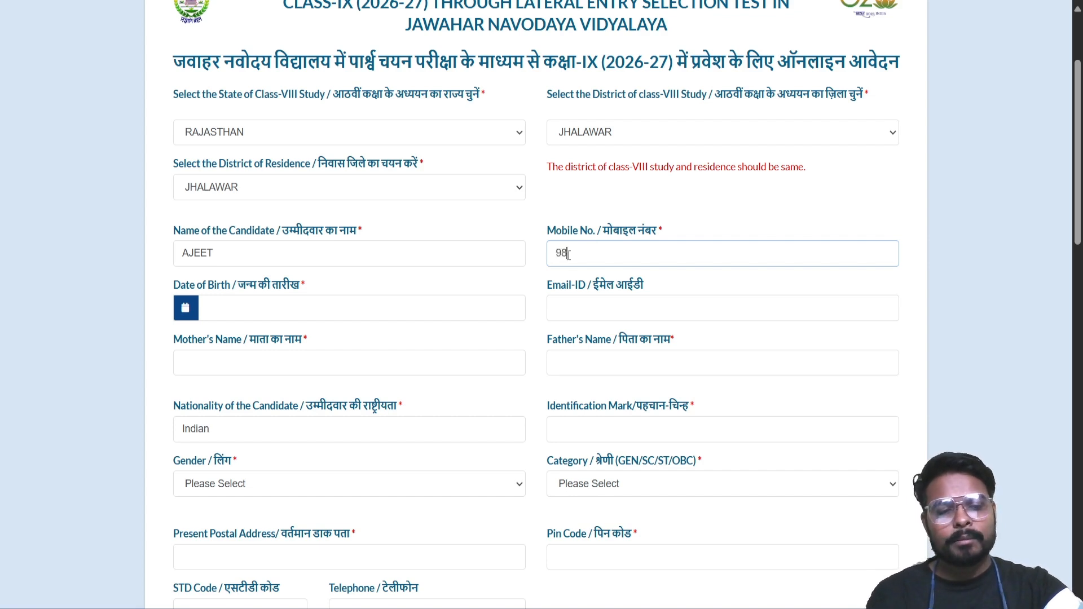
type("989898")
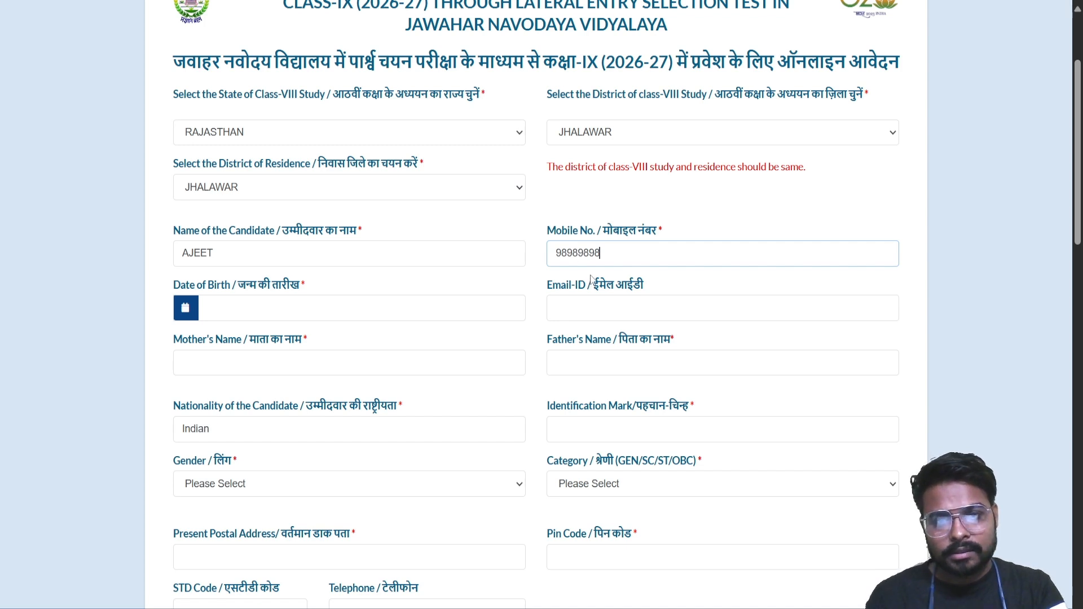
type("98")
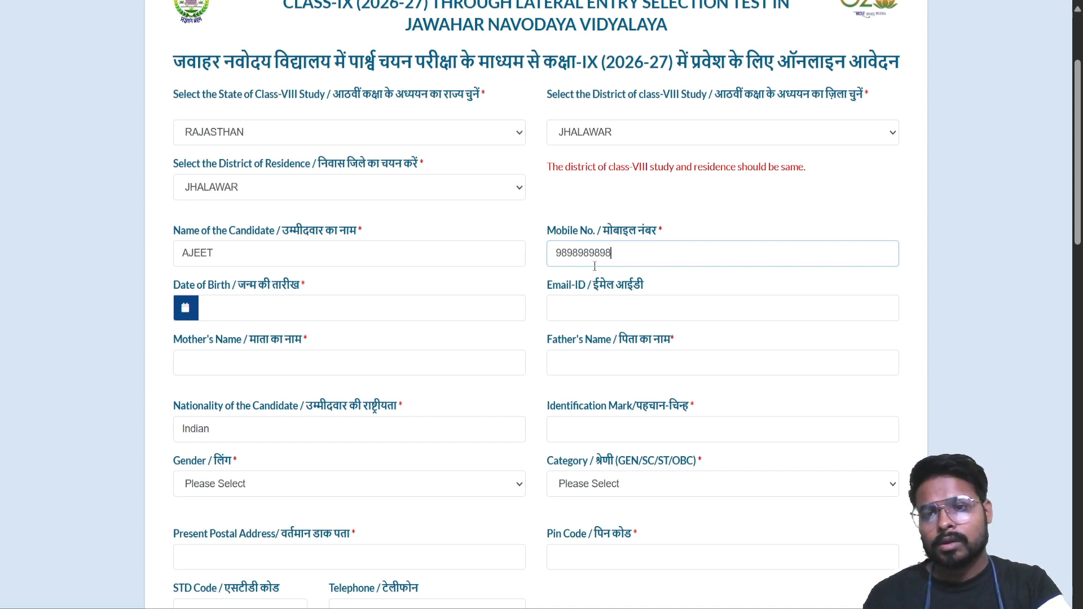
Set the date of birth to 13 June 2013 in the datepicker
left_click(194, 309)
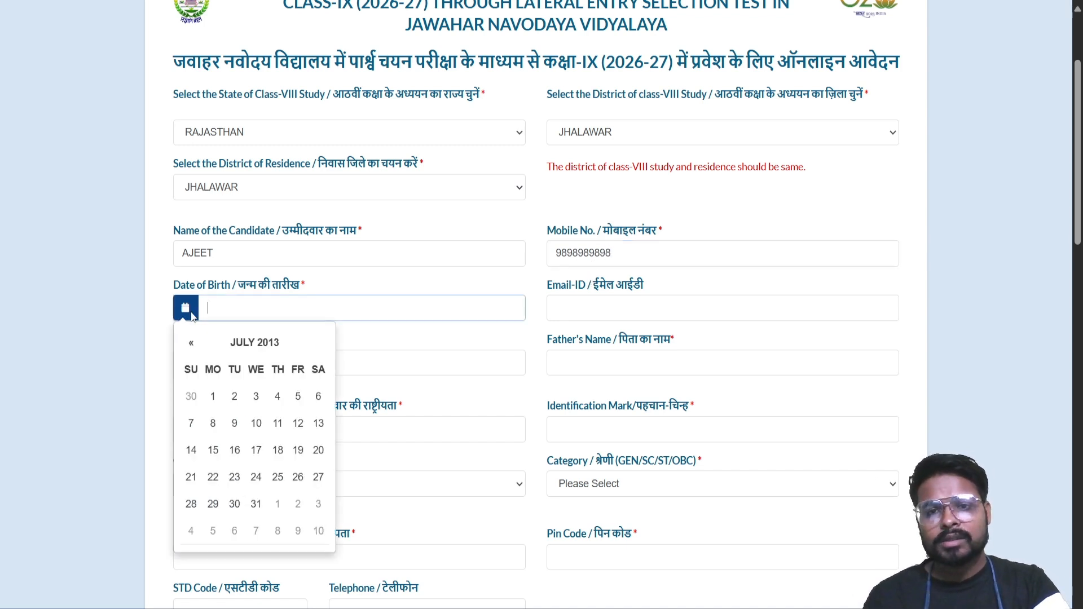
left_click(191, 344)
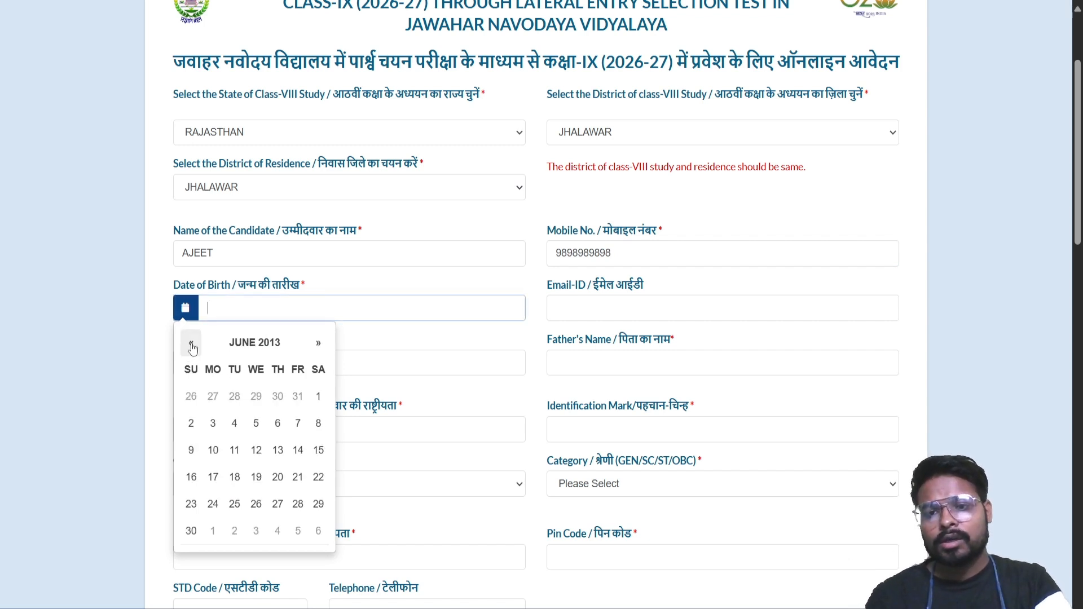
left_click(274, 466)
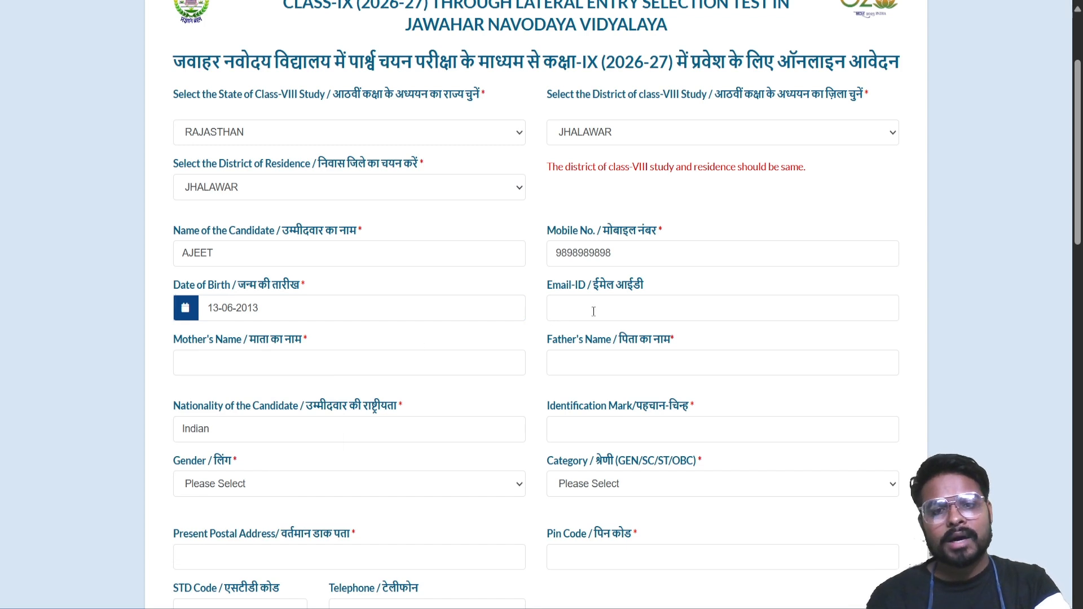
Fill in the candidate's e-mail ID after clearing an incorrect entry
left_click(612, 306)
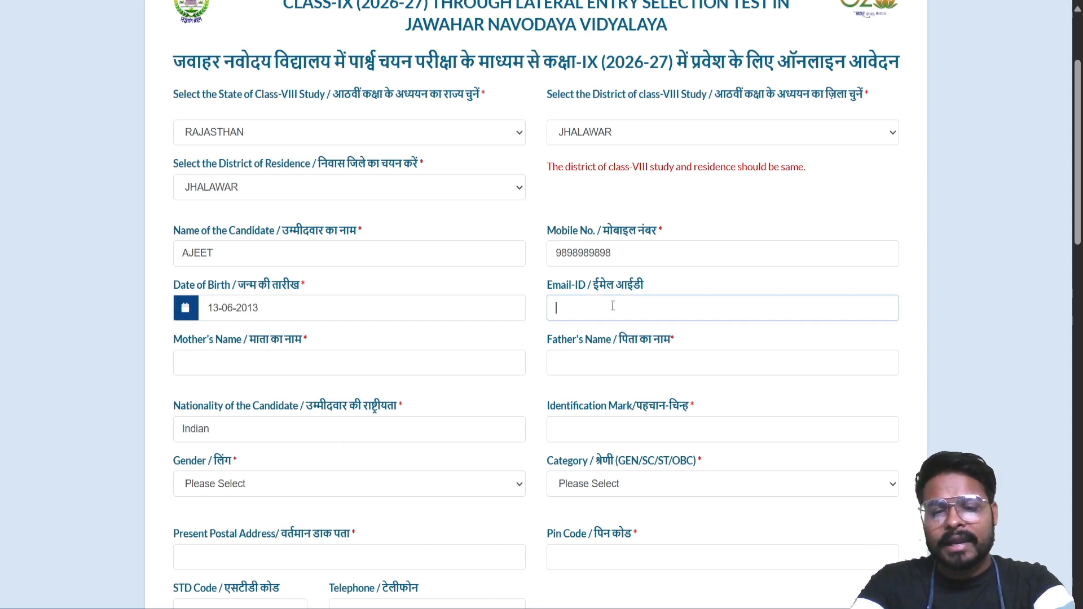
type("AJEET")
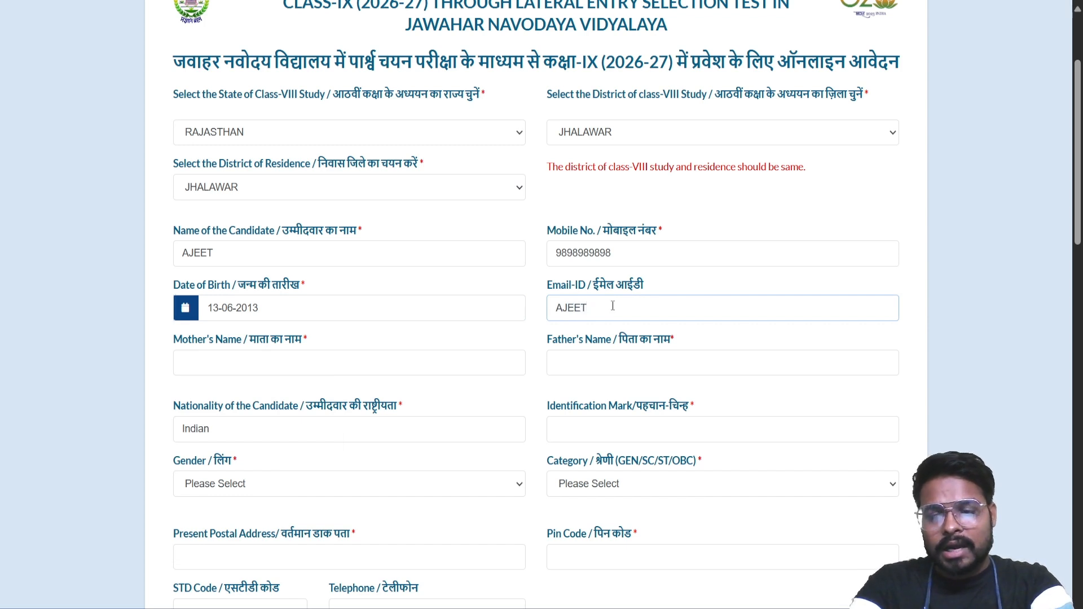
key("BackSpace")
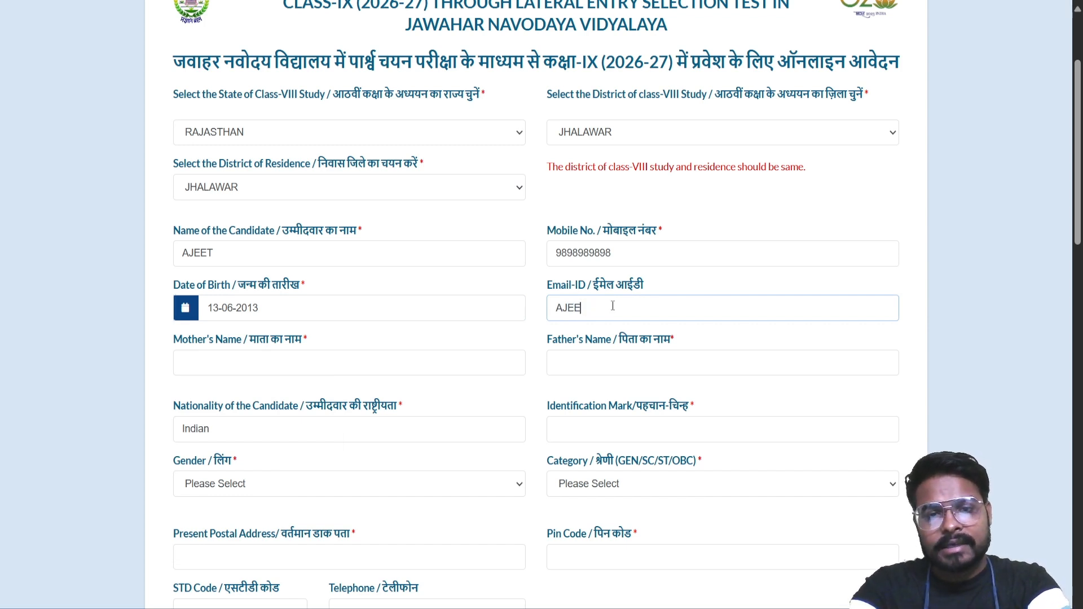
key("BackSpace")
key("BackSpace")
key("BackSpace")
key("BackSpace")
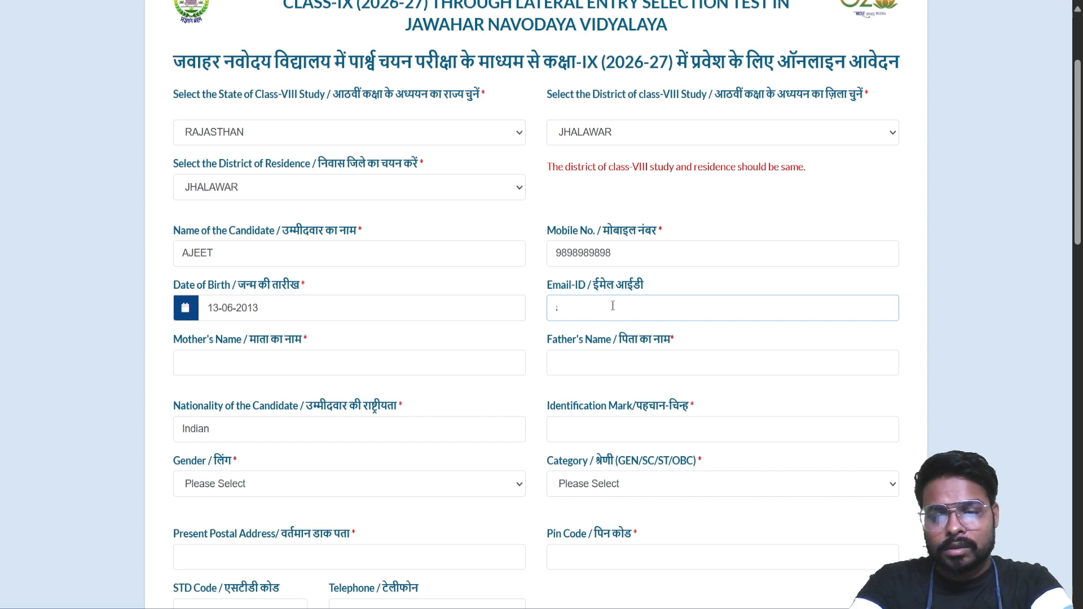
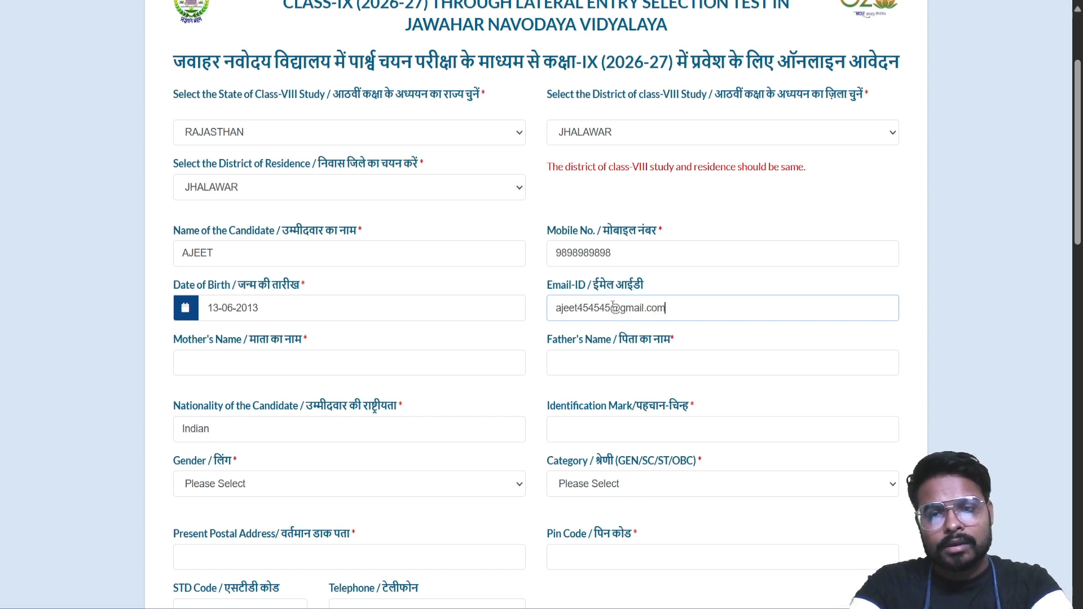
Enter the mother's and father's names
left_click(354, 364)
type("radha")
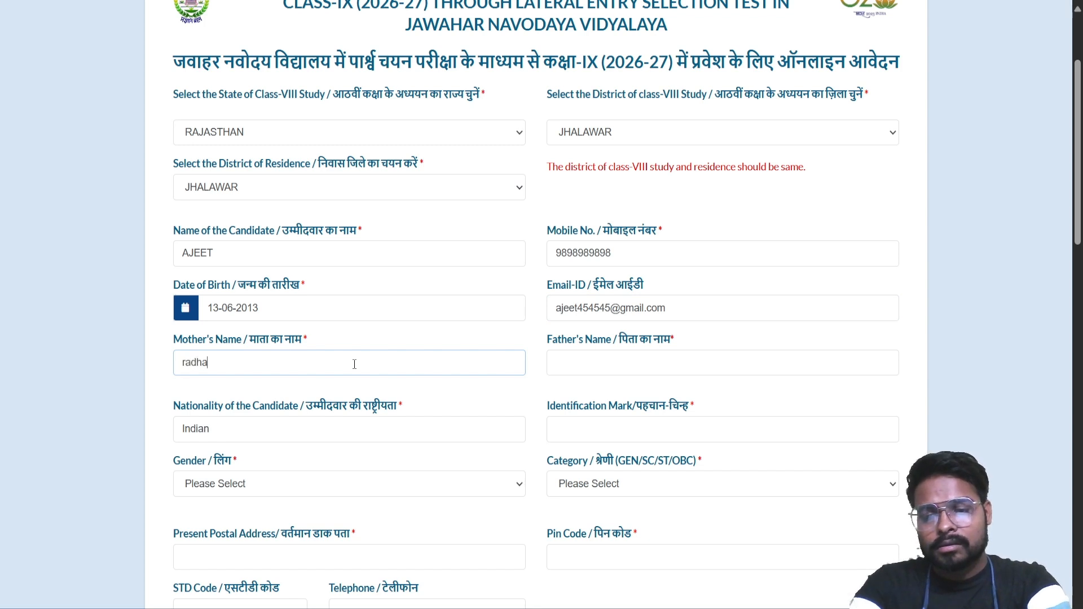
left_click(573, 362)
type("ra")
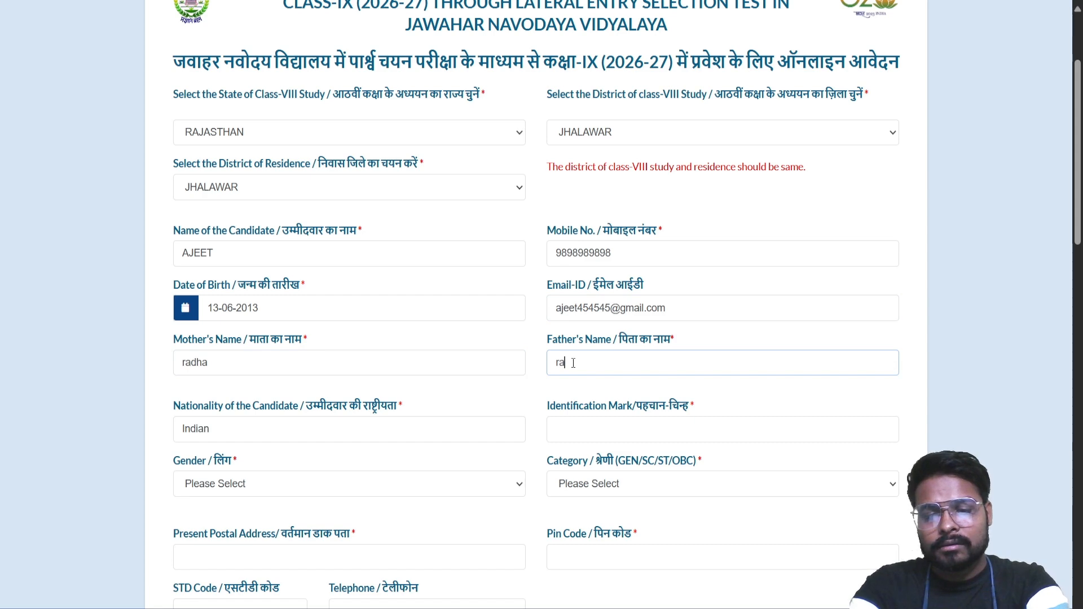
type("dhesh")
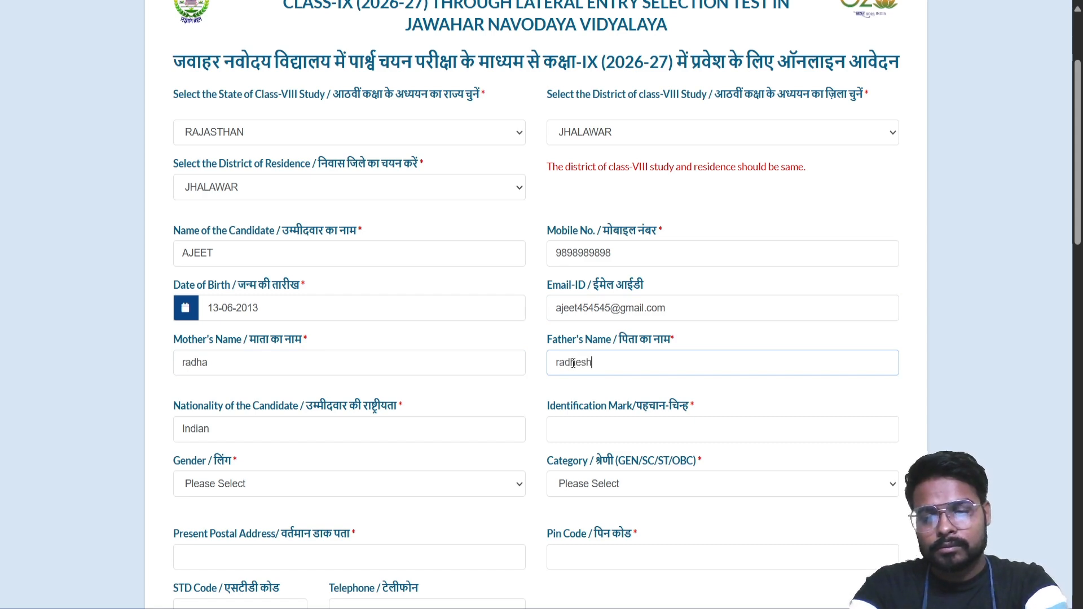
type("yam")
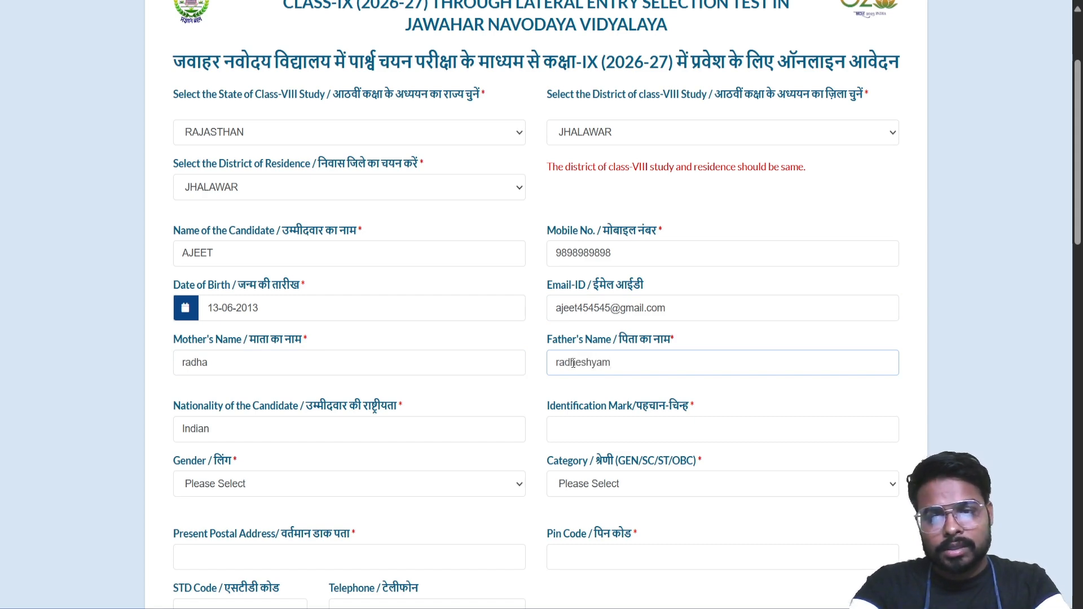
Enter 'mole on left hand' as the identification mark
scroll(572, 364, "down", 3)
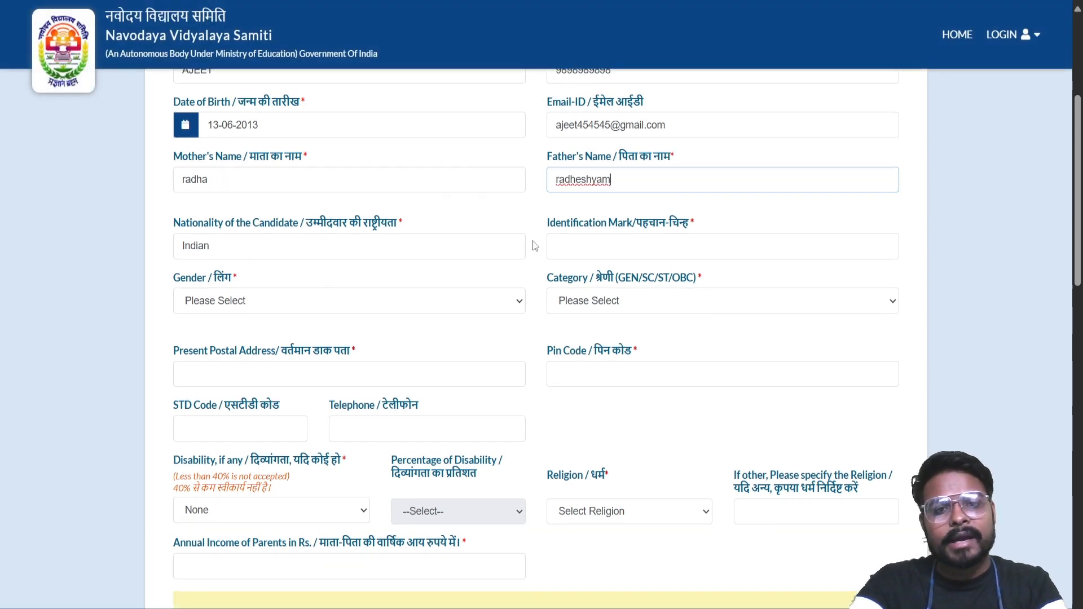
left_click(578, 254)
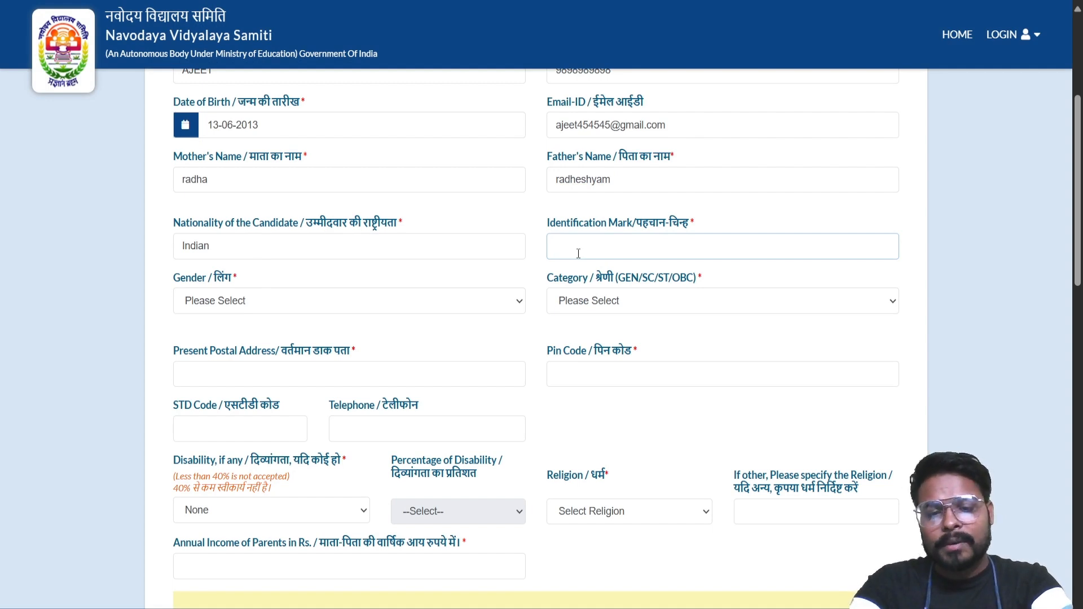
type("mole")
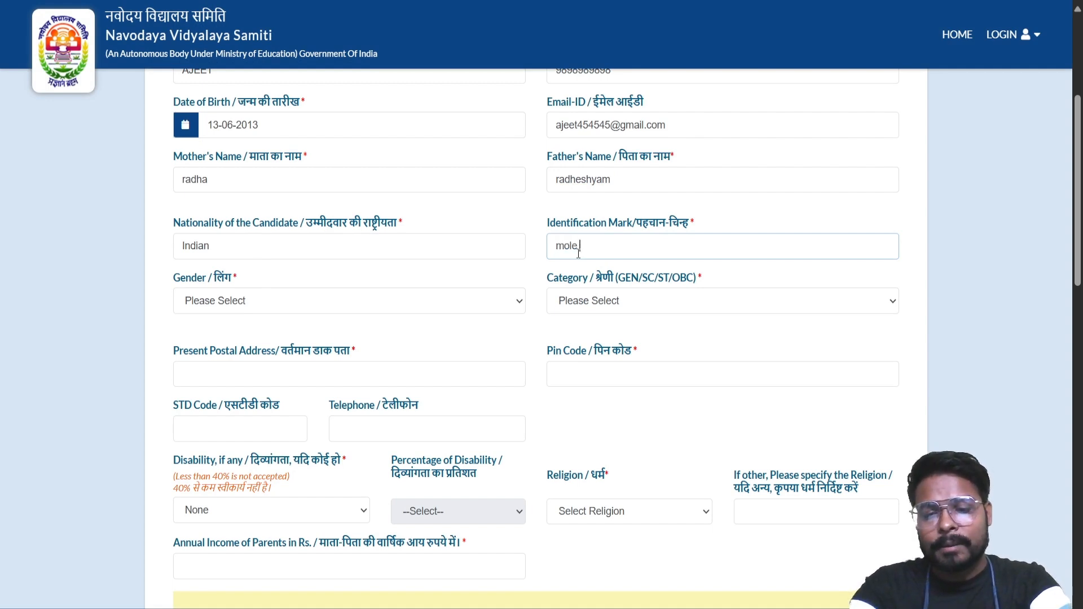
type(" on lef")
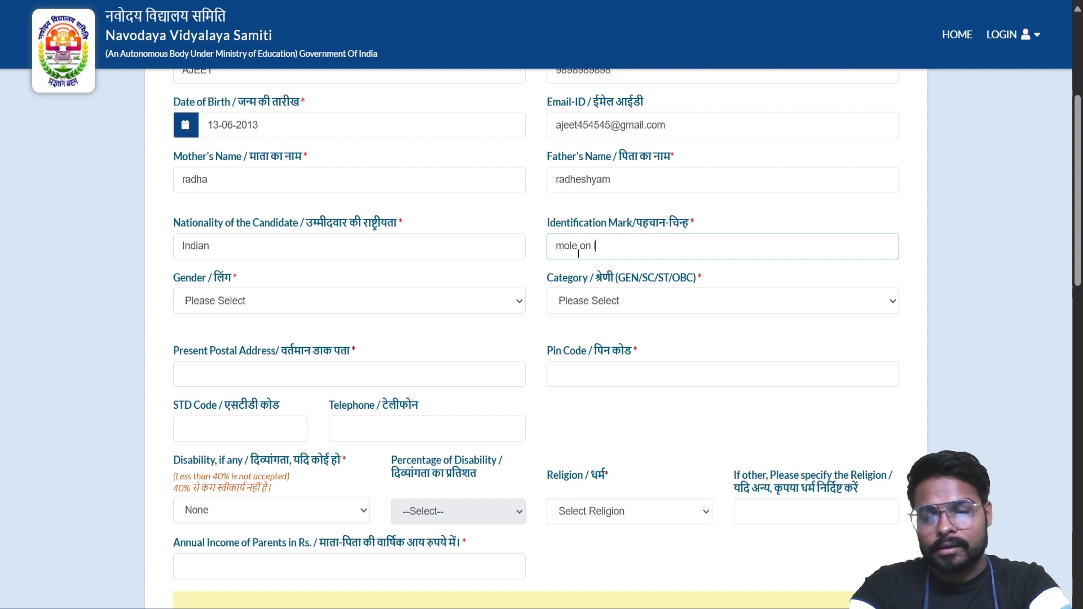
type("t ")
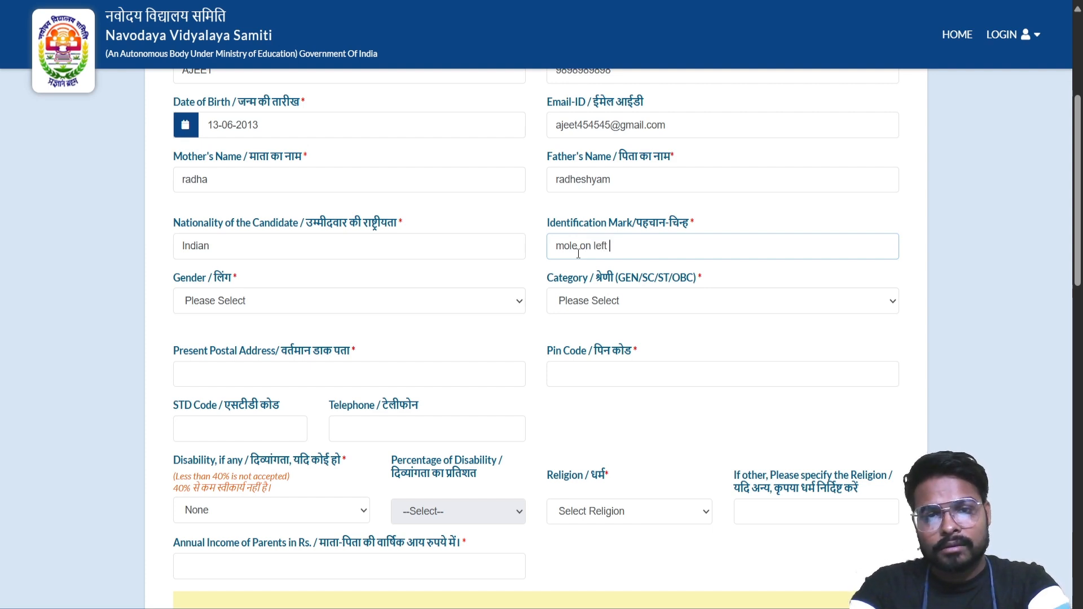
type("hand")
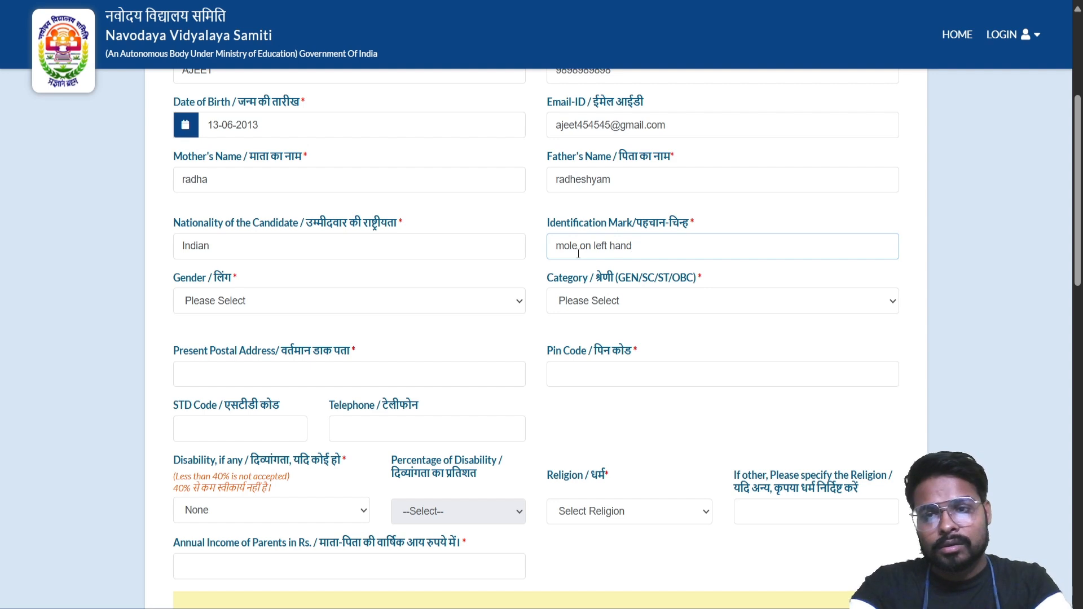
Set Gender to Male and Category to OBC, then fill in the present postal address
left_click(259, 303)
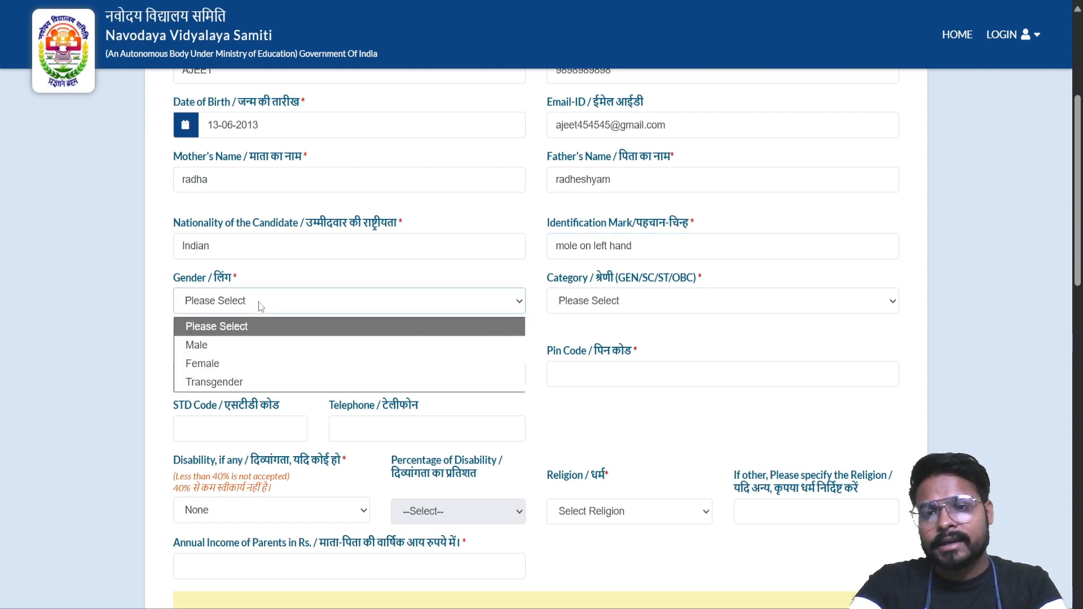
left_click(250, 345)
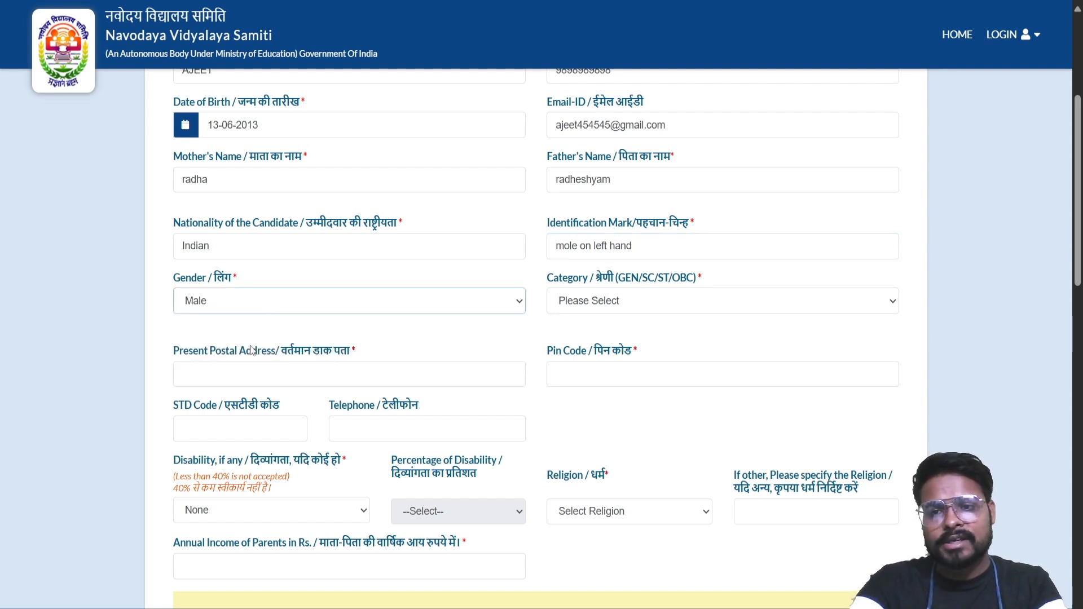
left_click(587, 308)
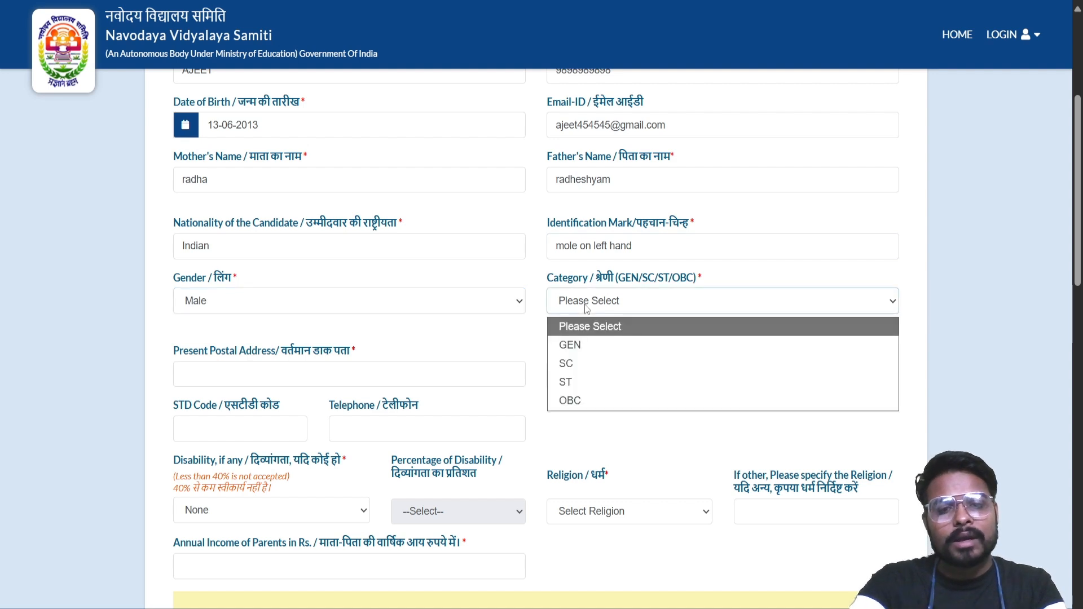
left_click(601, 398)
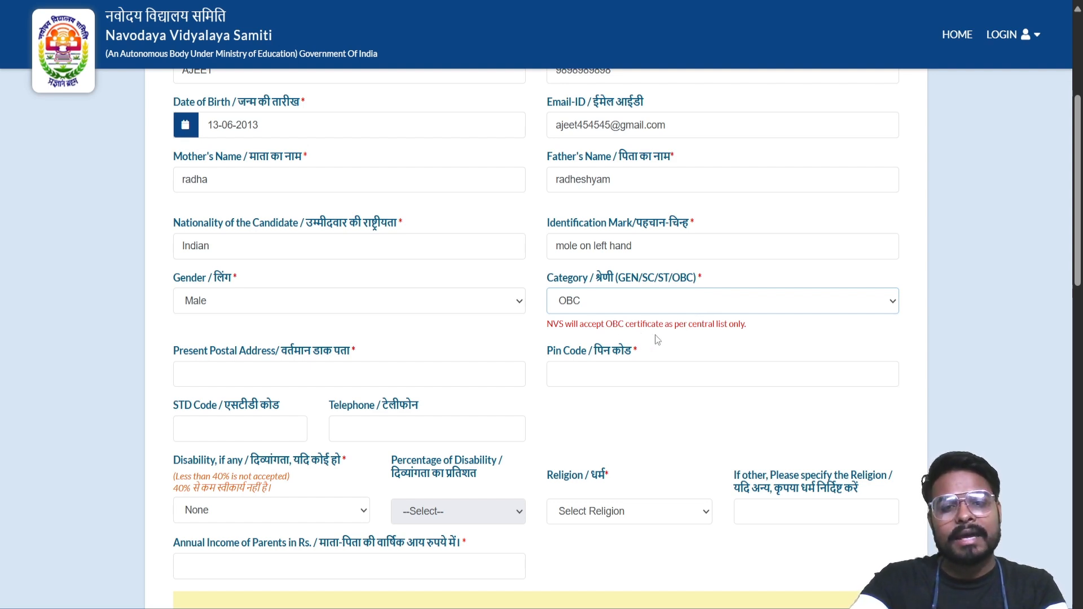
left_click(352, 377)
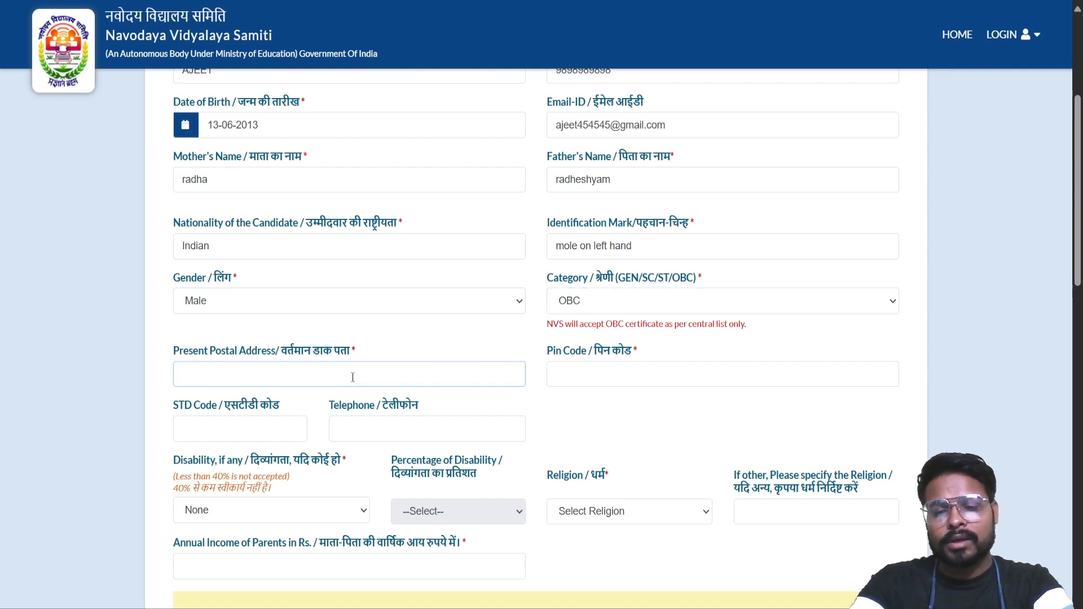
type("maha")
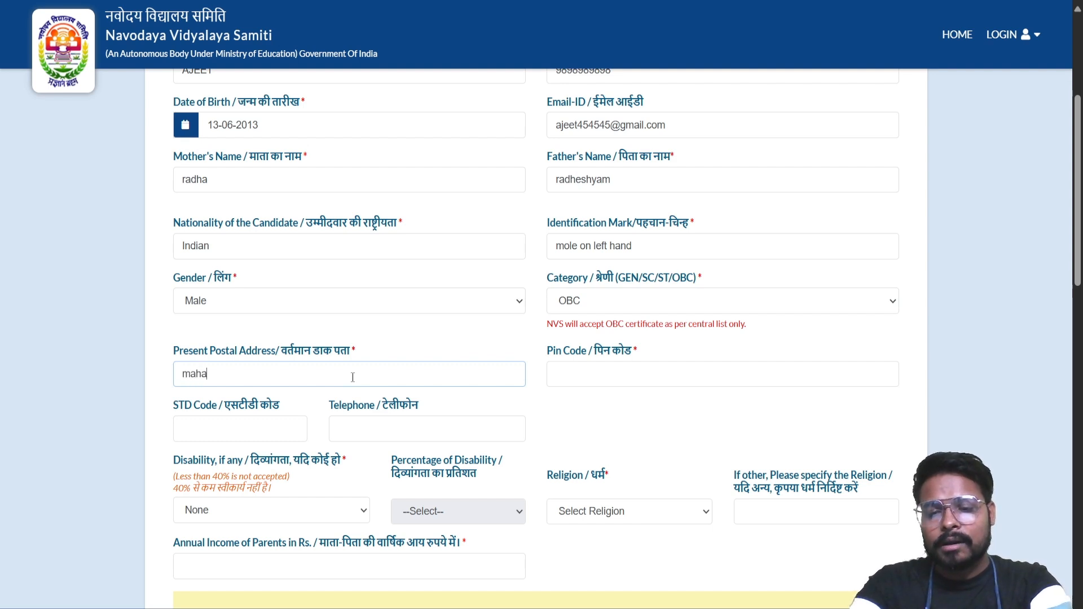
type("veer")
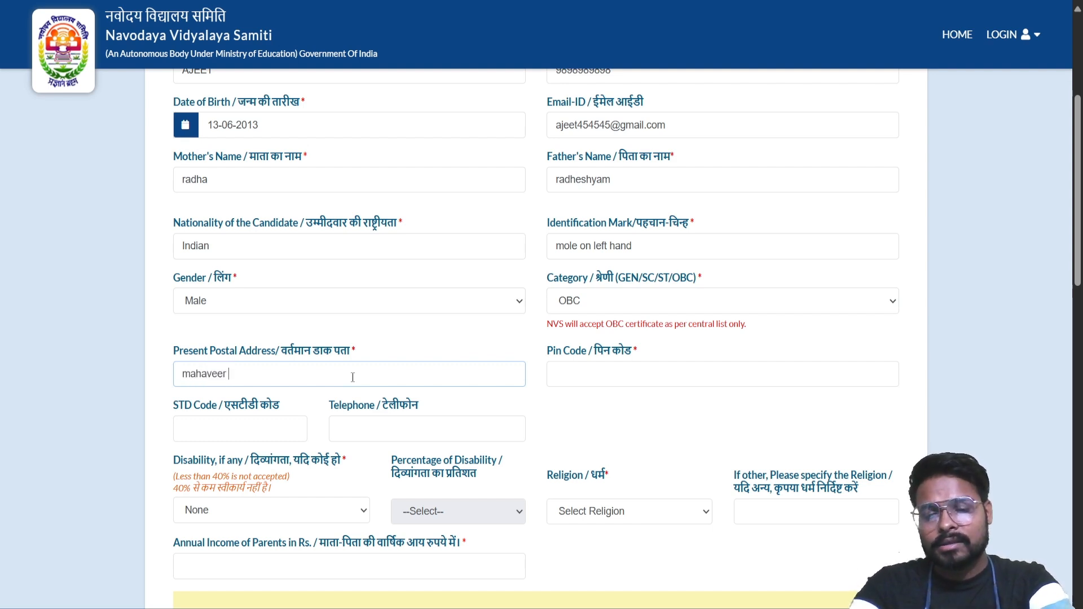
type(" nagar")
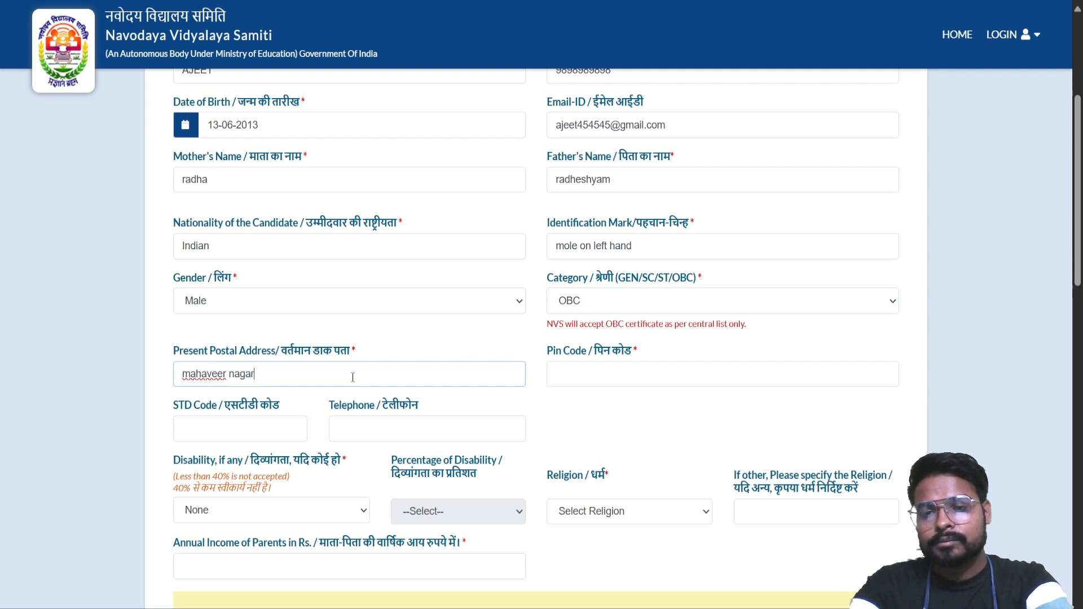
Enter the address's Pin Code
left_click(575, 379)
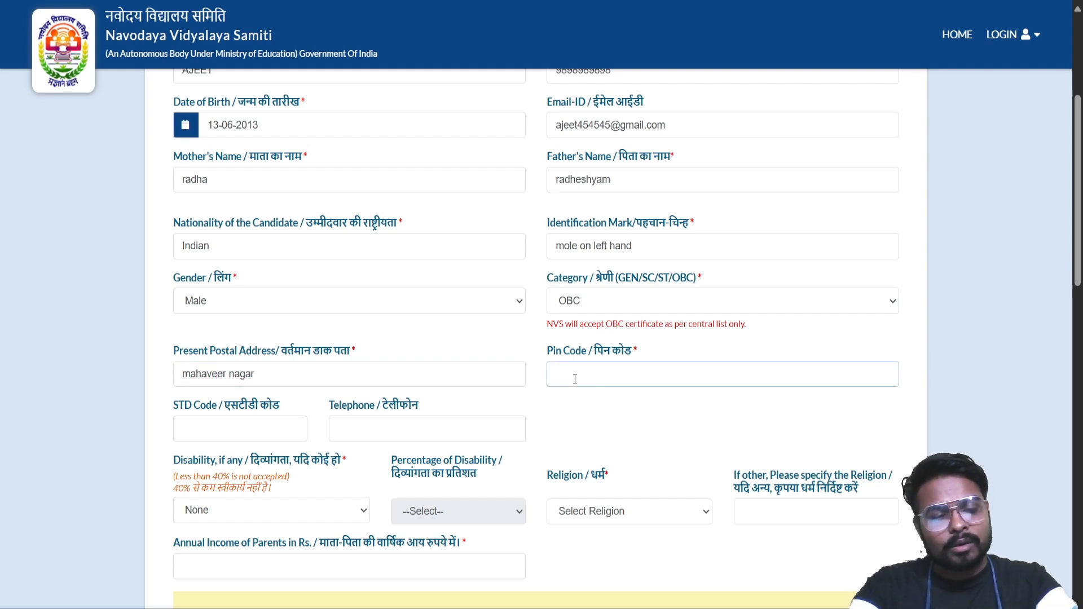
scroll(575, 379, "down", 2)
type("341055")
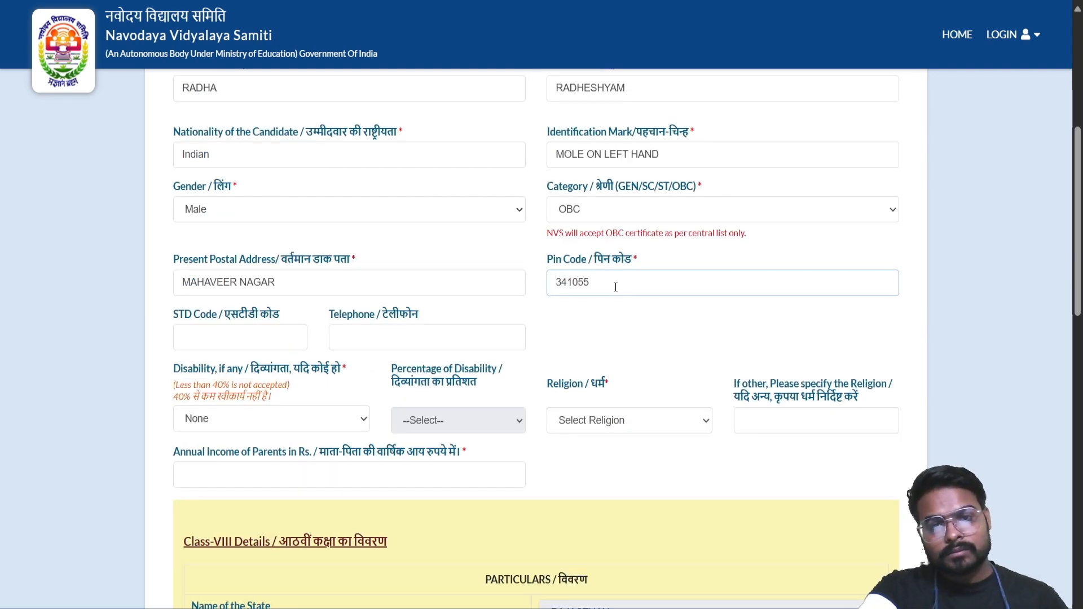
scroll(500, 286, "down", 2)
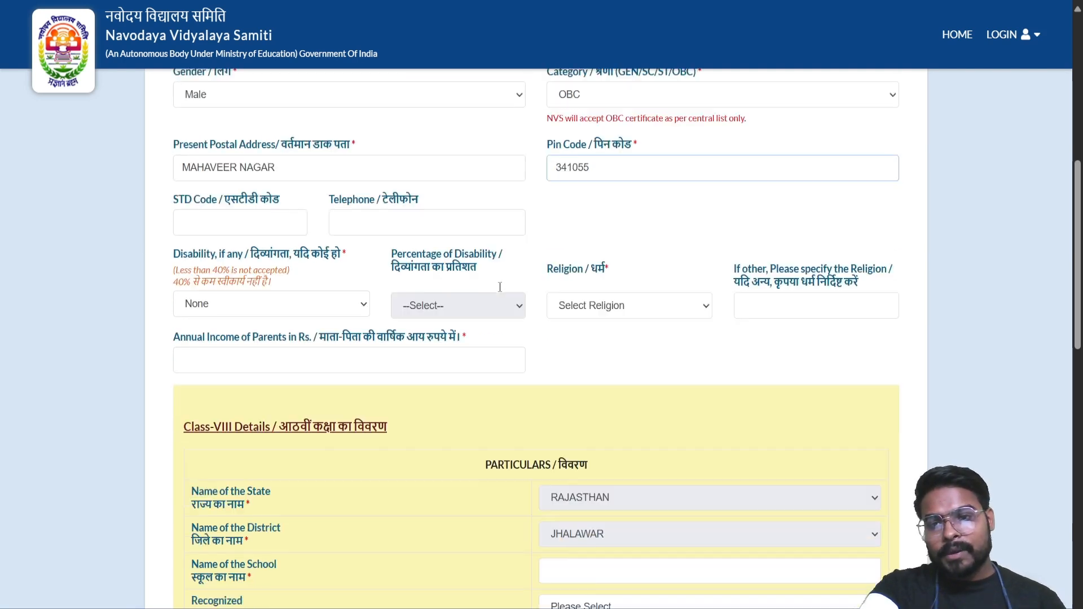
scroll(499, 286, "down", 1)
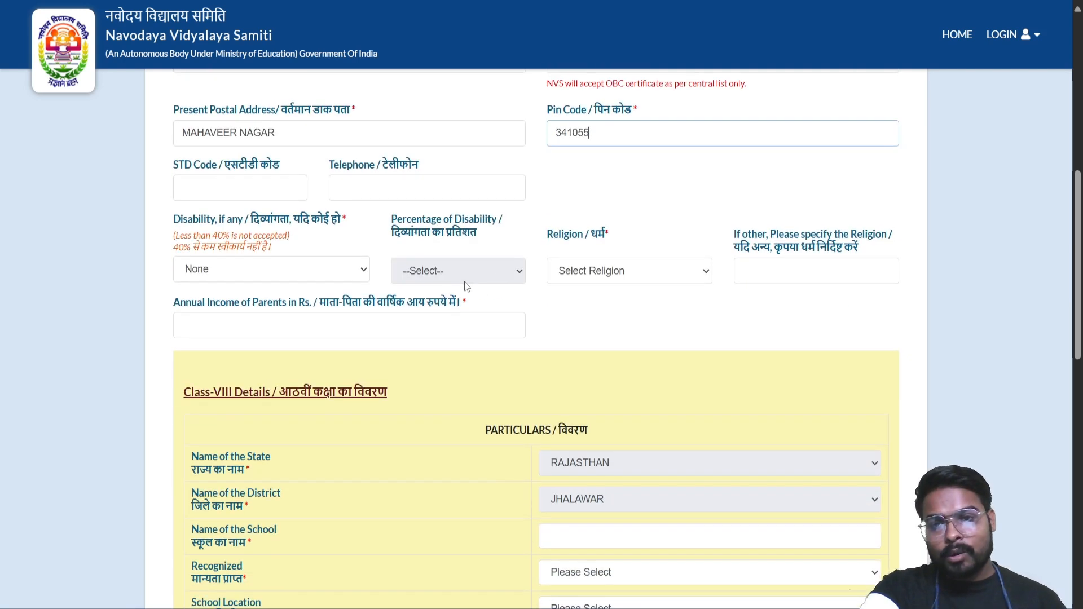
Keep Disability as None and set Religion to Hinduism
left_click(359, 269)
left_click(361, 270)
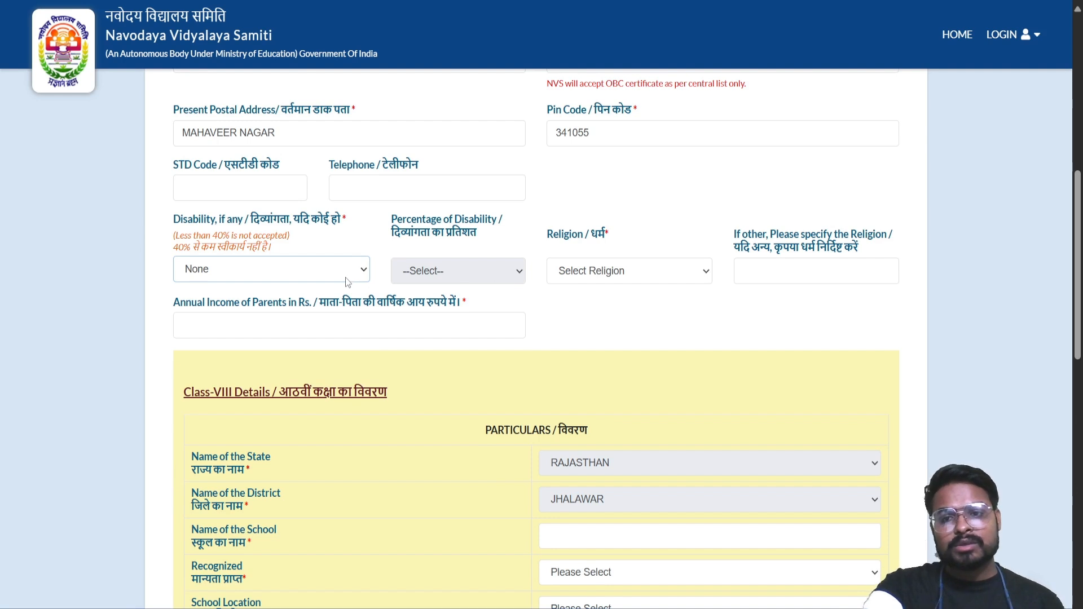
left_click(655, 274)
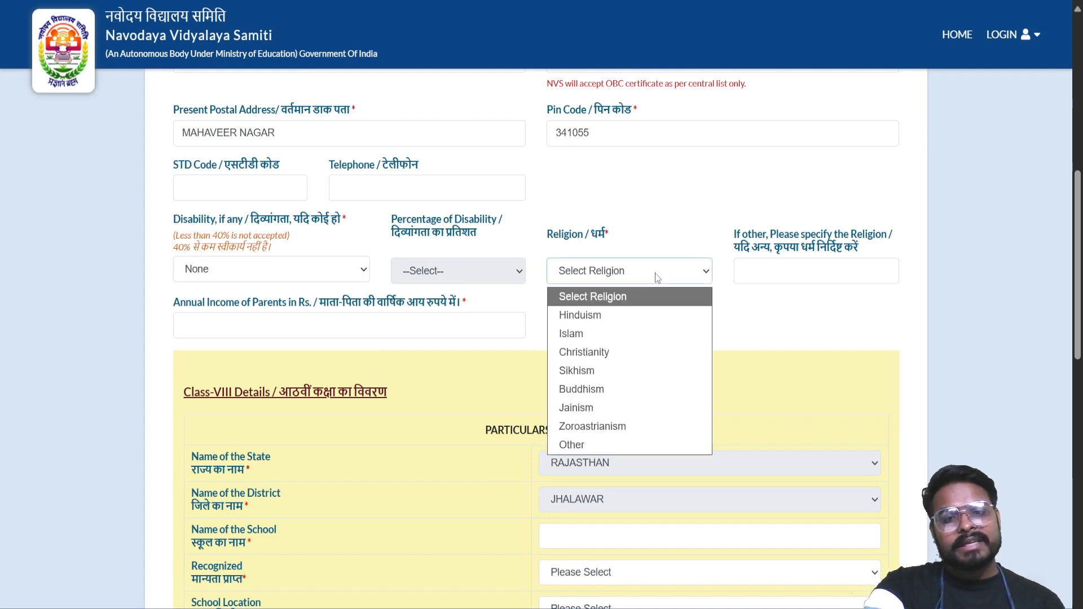
left_click(647, 315)
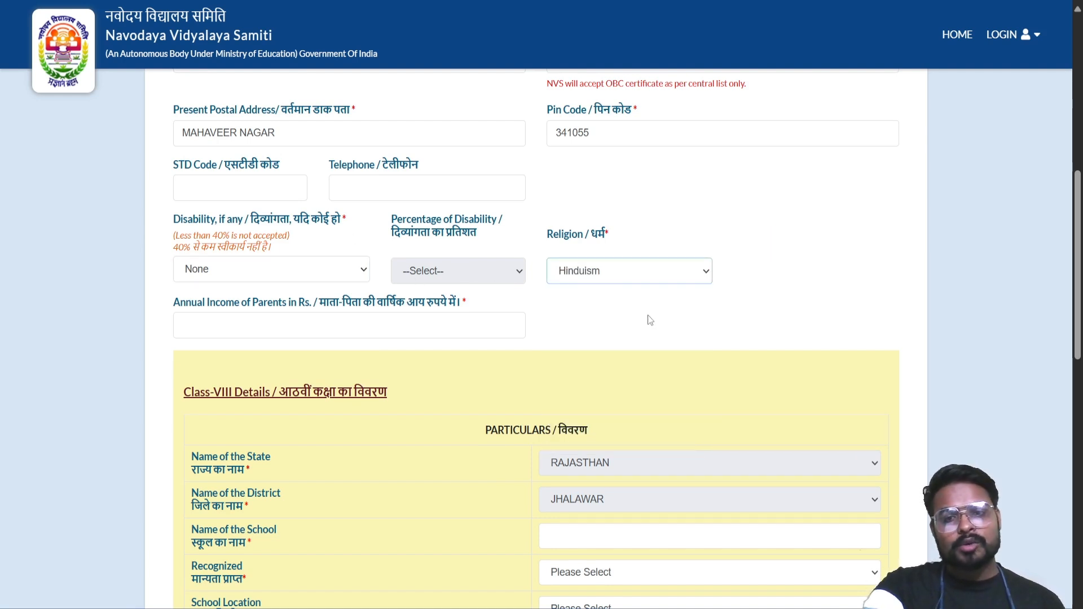
Enter 150000 as the parents' annual income
left_click(292, 335)
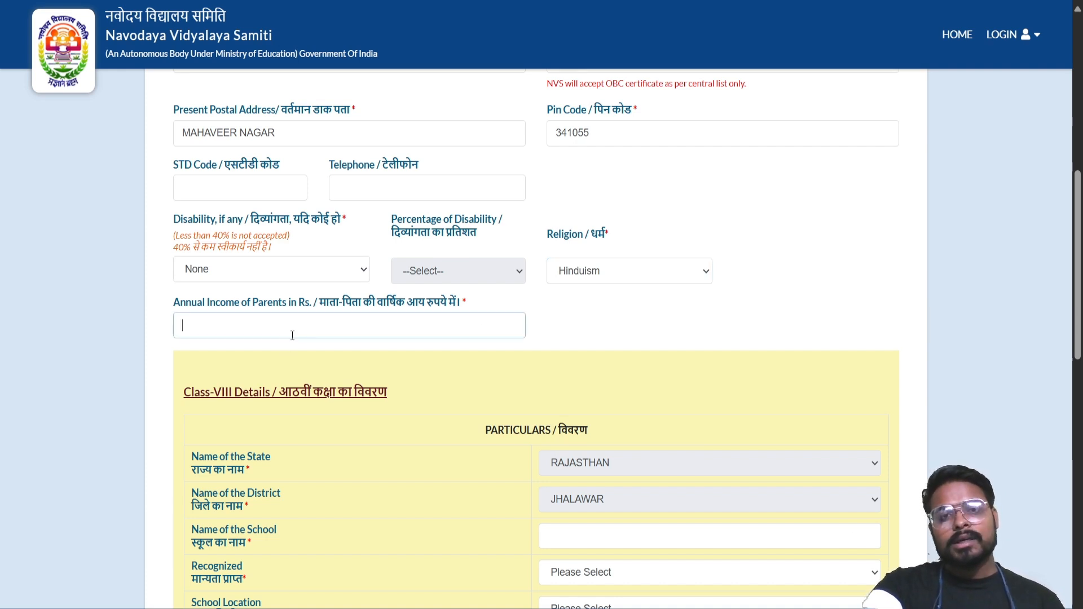
scroll(293, 335, "down", 1)
scroll(292, 335, "up", 1)
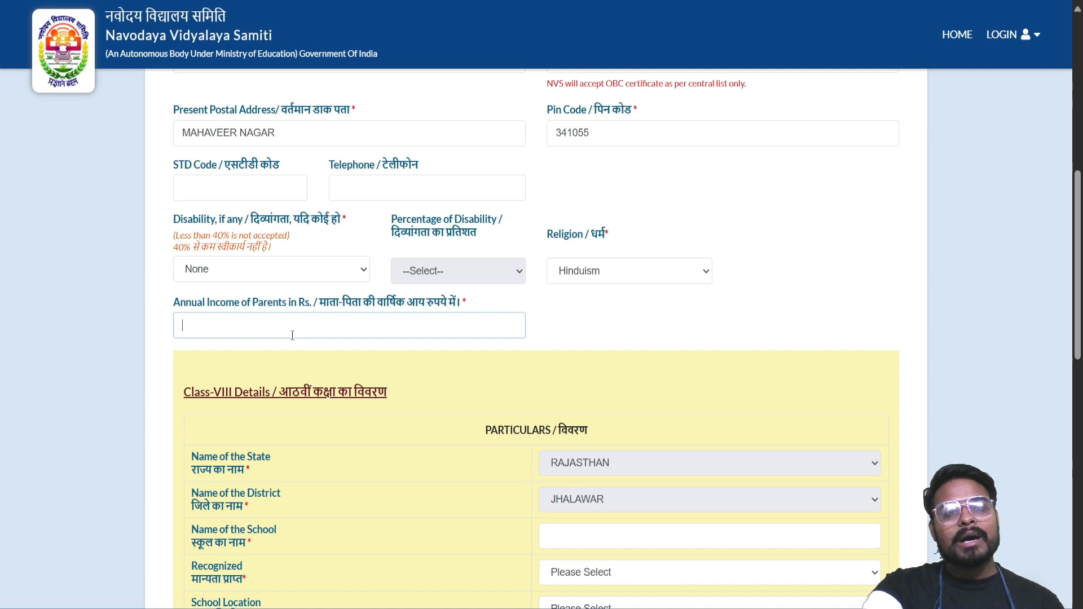
type("150000")
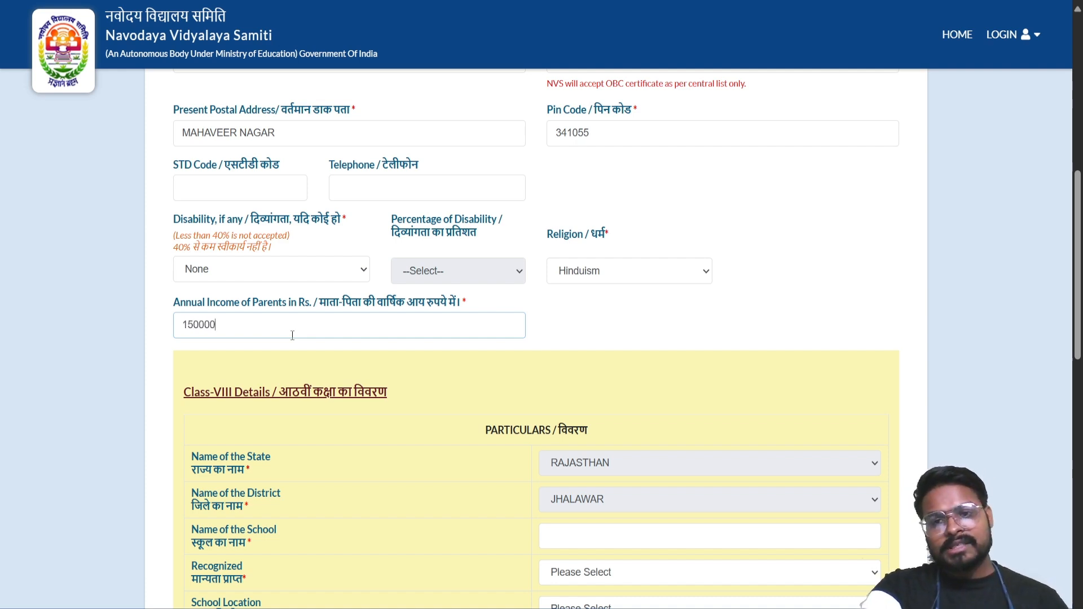
scroll(385, 336, "down", 5)
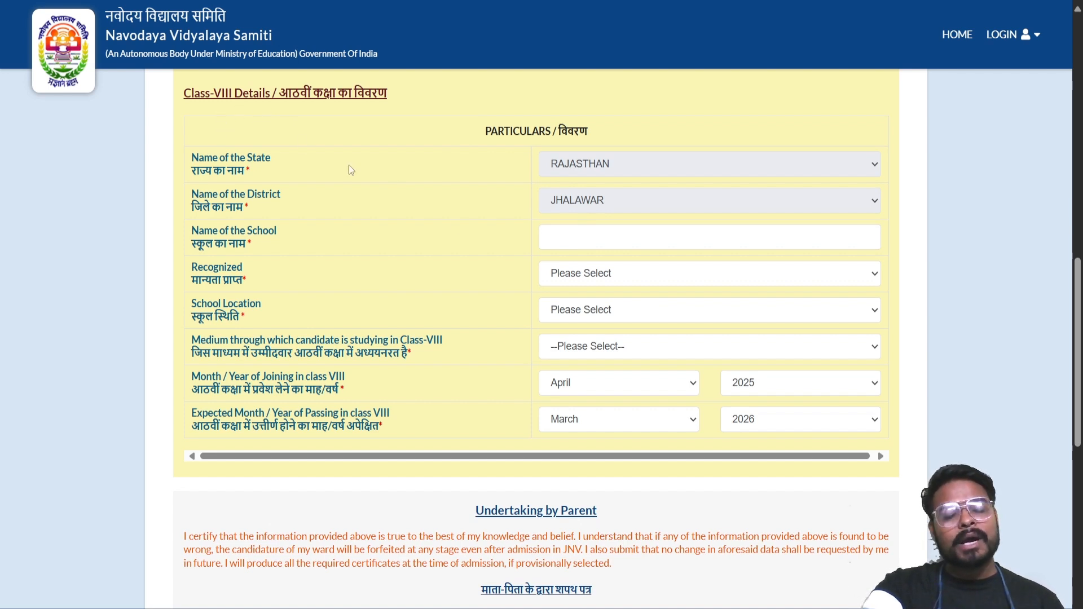
Enter ABC as the Class-VIII school name and mark it Recognized
left_click(646, 232)
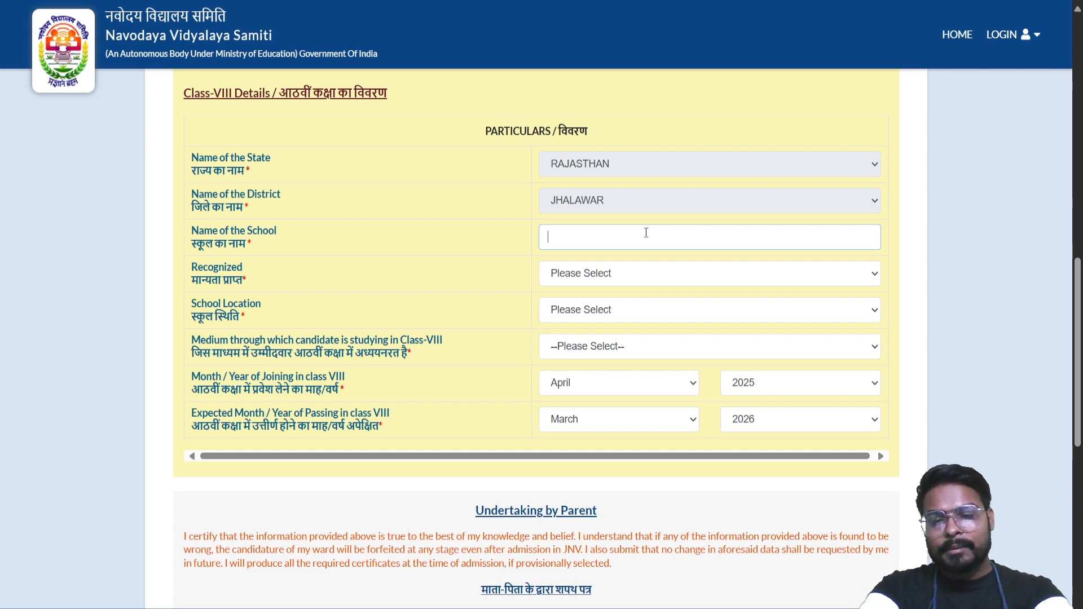
type("ABC")
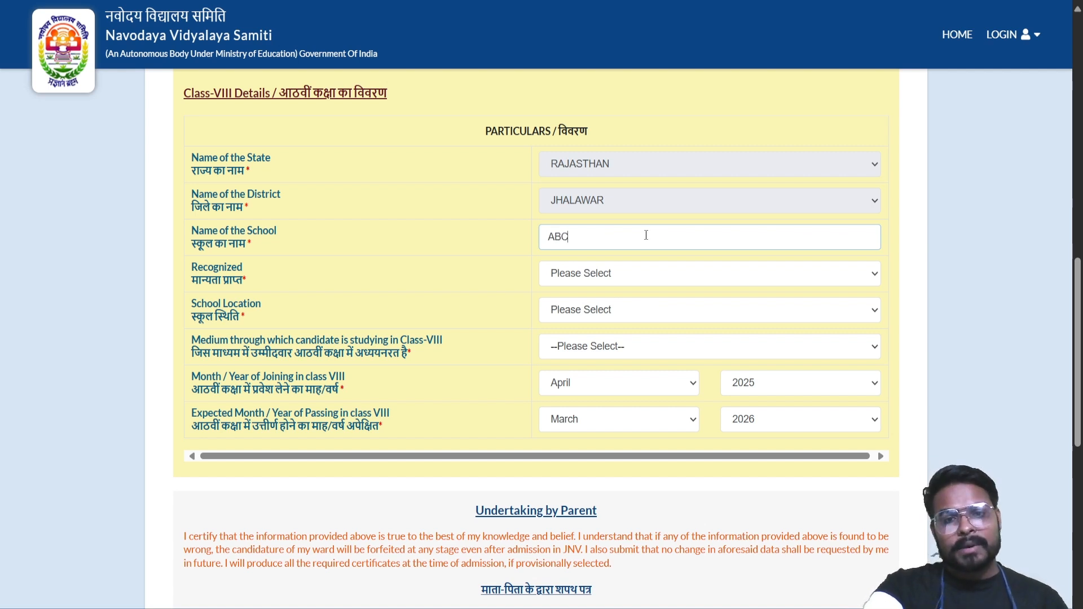
left_click(655, 274)
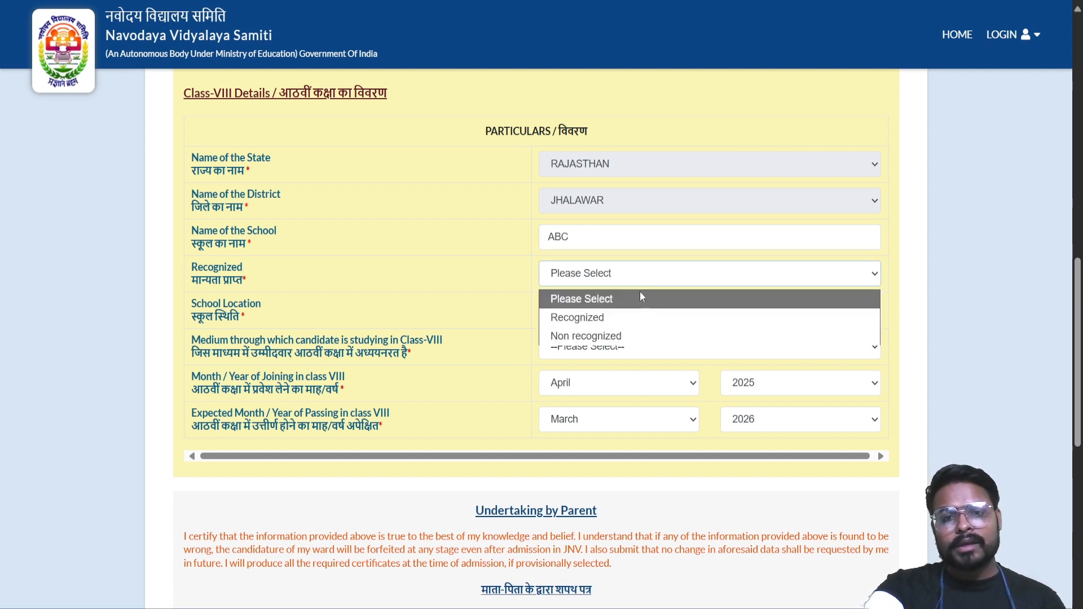
left_click(626, 316)
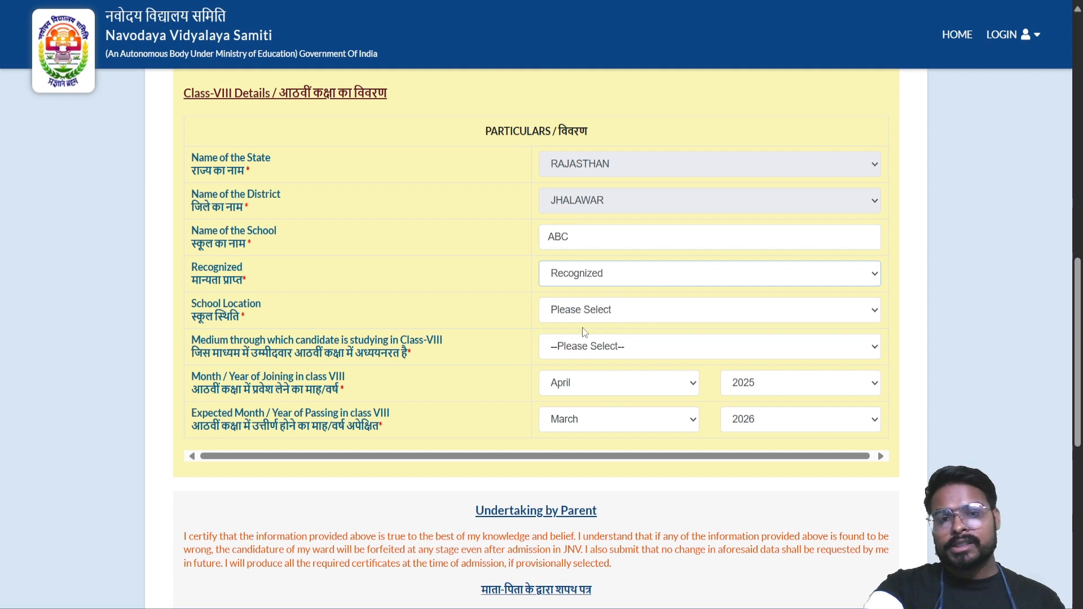
Set the school location to Rural and the Class-VIII medium to English
left_click(594, 310)
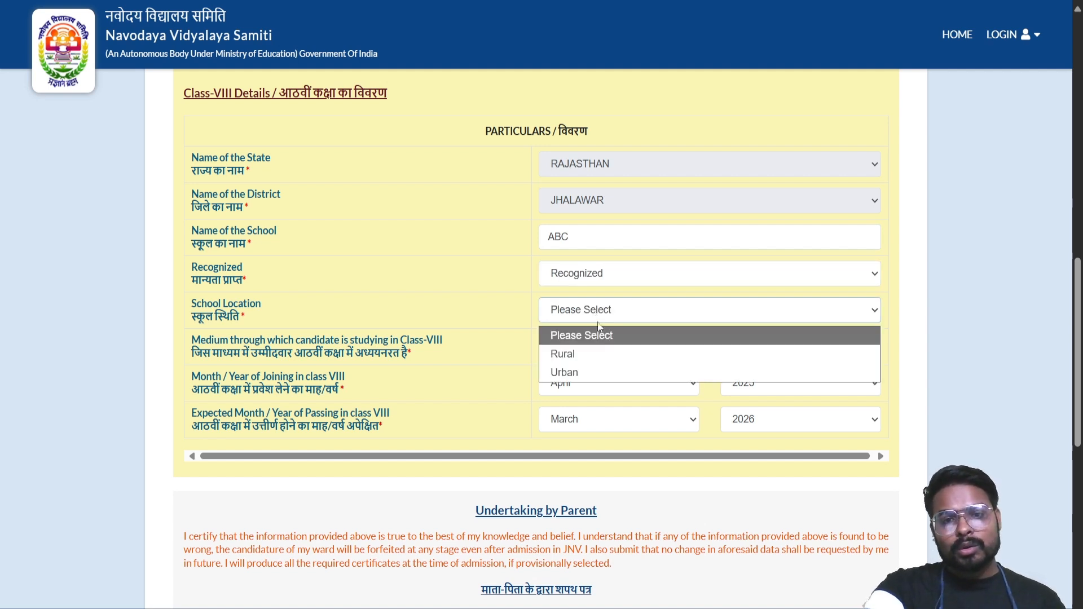
left_click(602, 363)
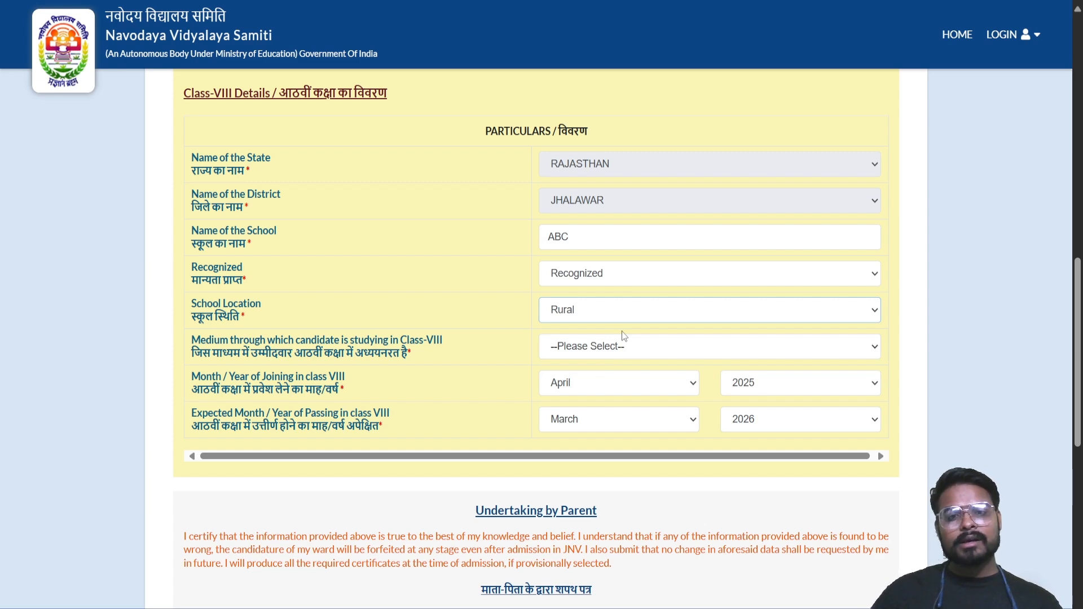
scroll(624, 336, "down", 3)
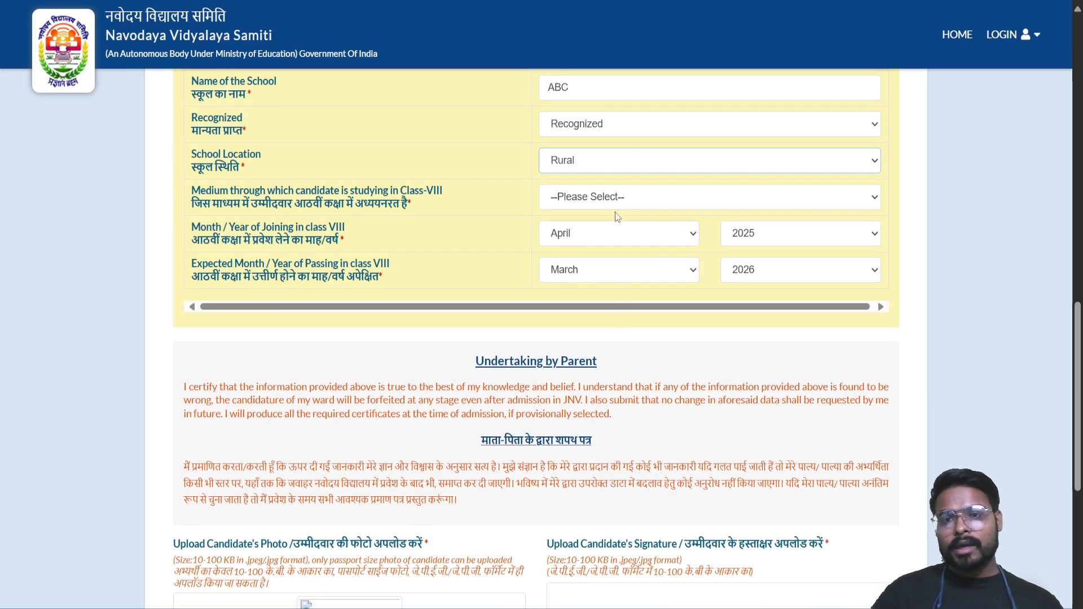
left_click(632, 198)
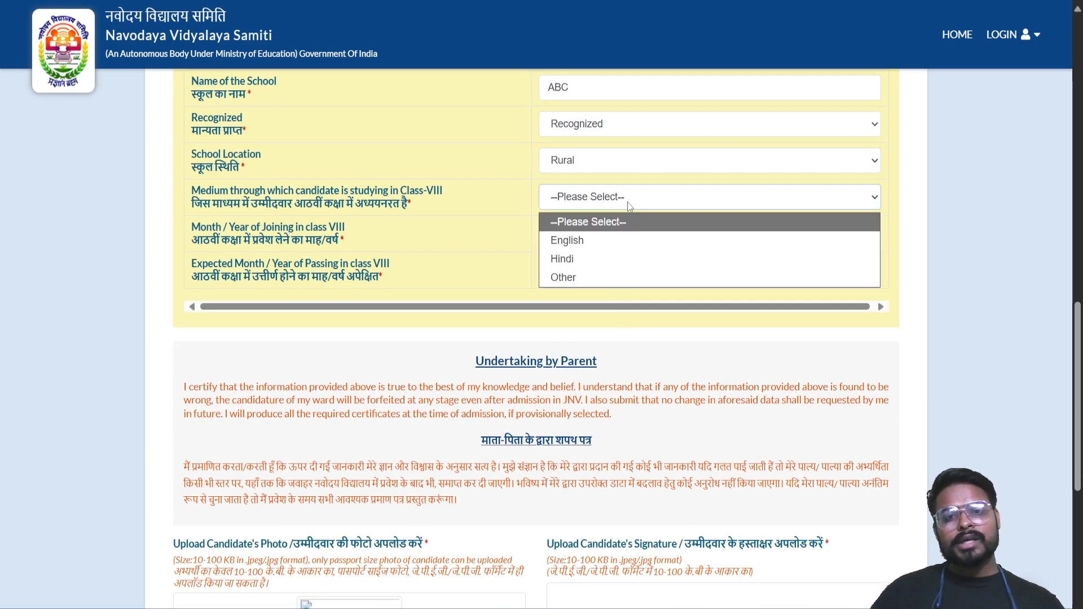
left_click(622, 235)
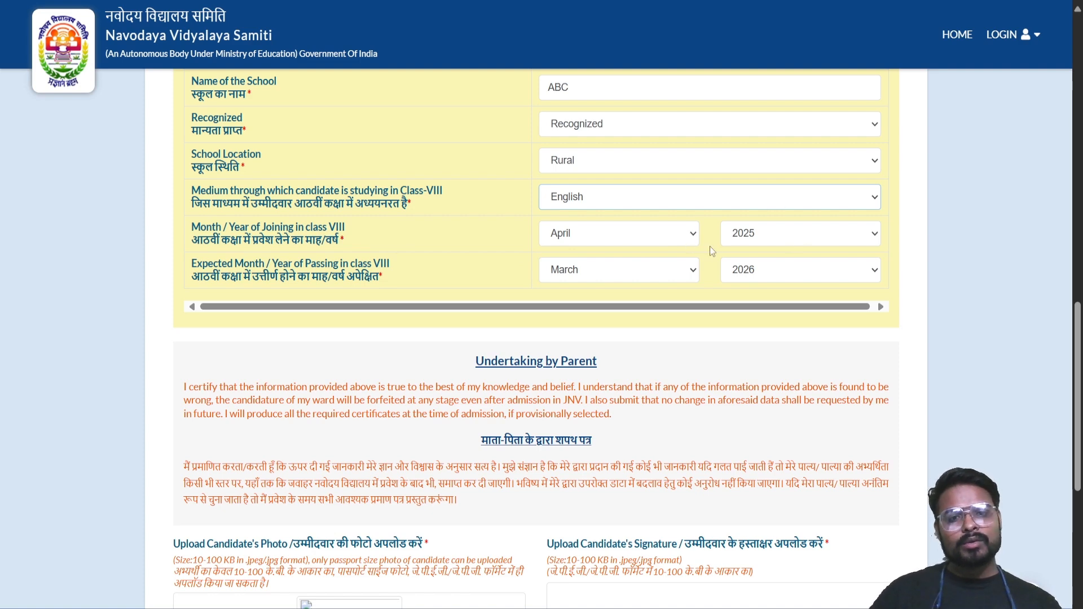
Upload the candidate's passport photo and signature images
scroll(576, 355, "down", 3)
scroll(576, 355, "down", 3)
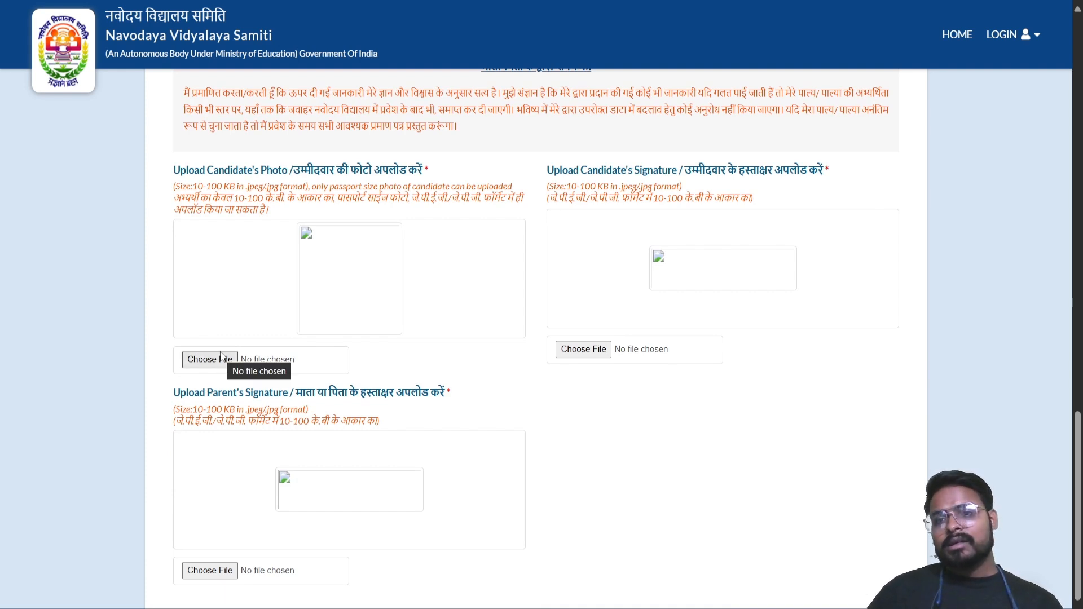
left_click(221, 359)
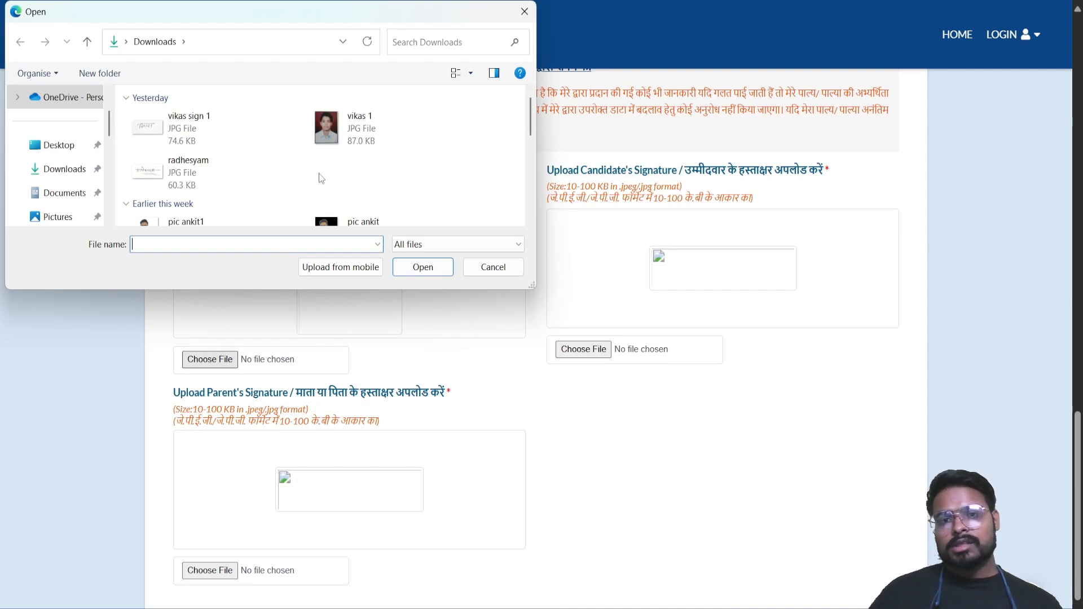
double_click(327, 130)
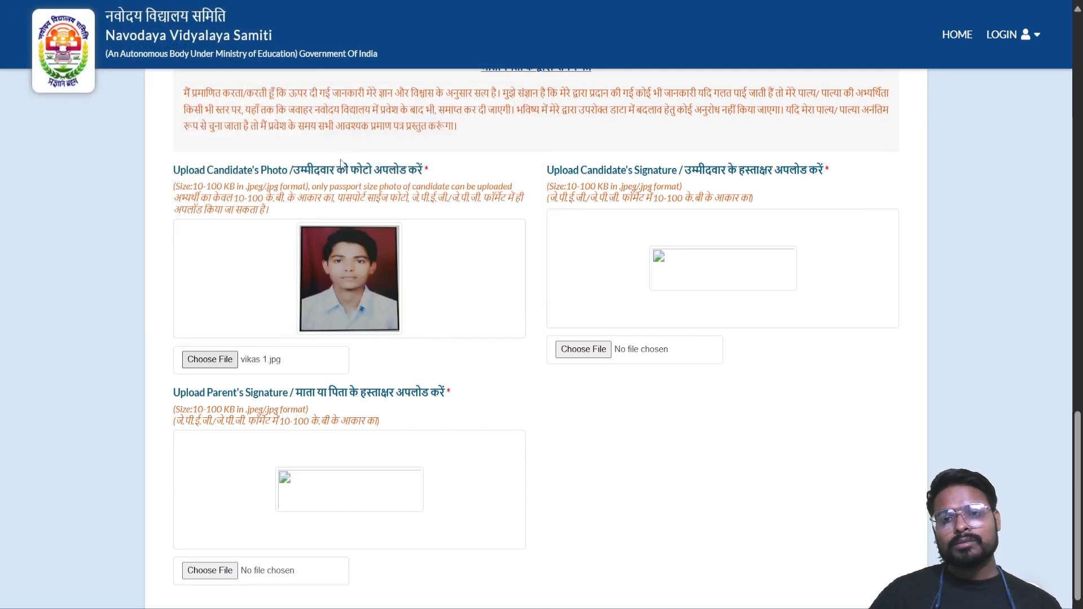
left_click(584, 350)
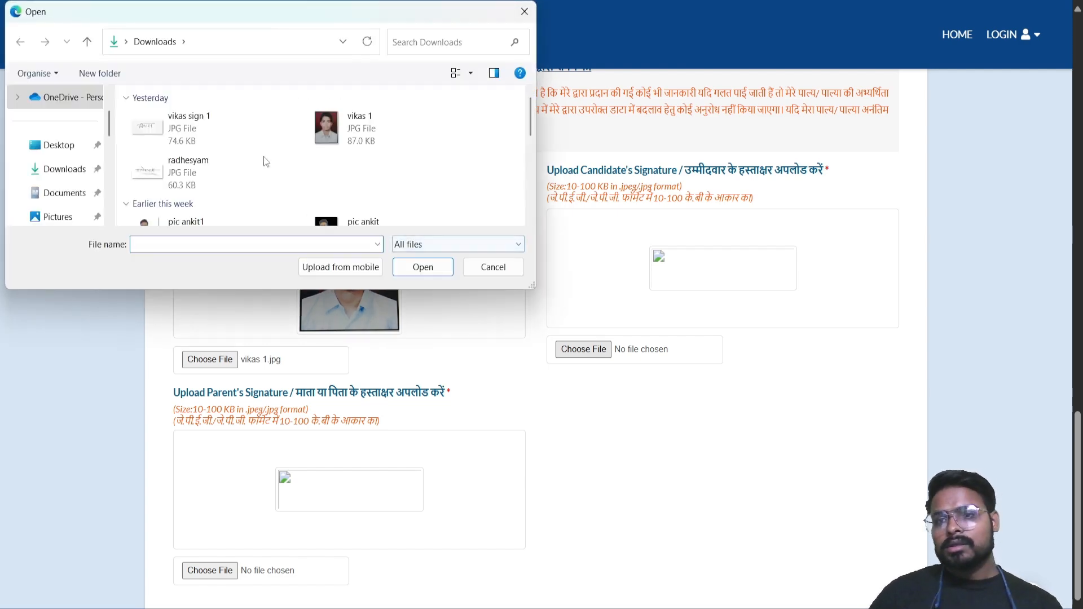
left_click(202, 135)
double_click(202, 134)
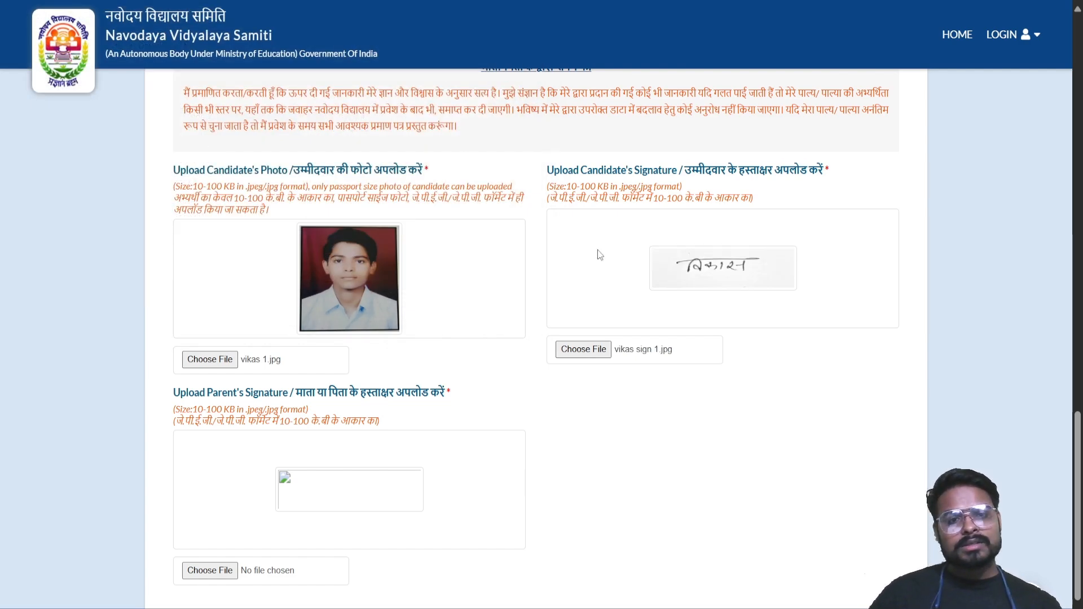
Upload the parent's signature image and check the completed form
scroll(521, 264, "down", 2)
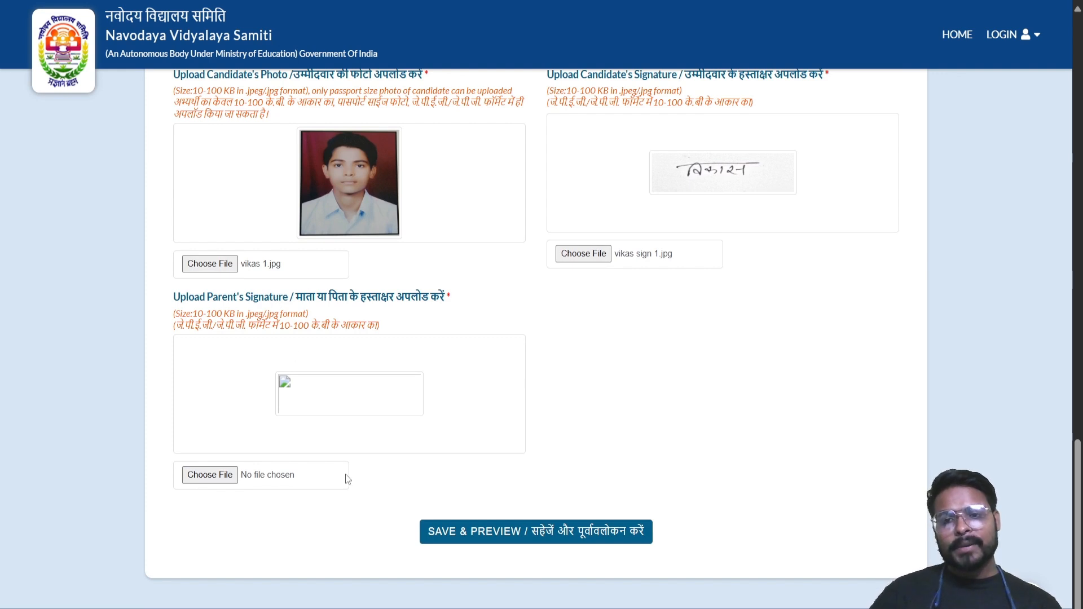
left_click(204, 476)
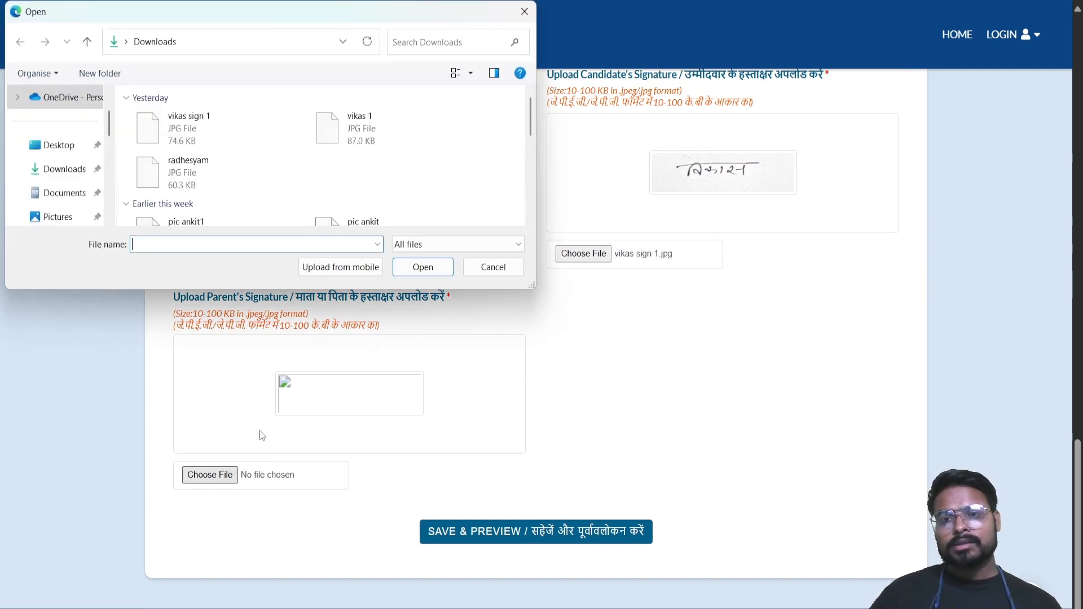
double_click(194, 178)
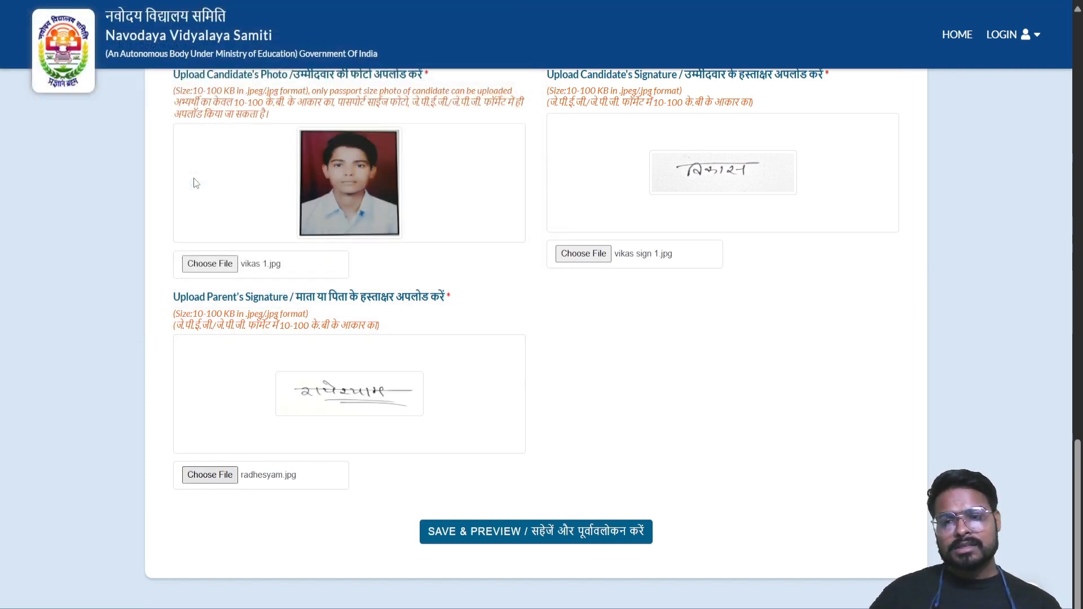
scroll(720, 413, "up", 20)
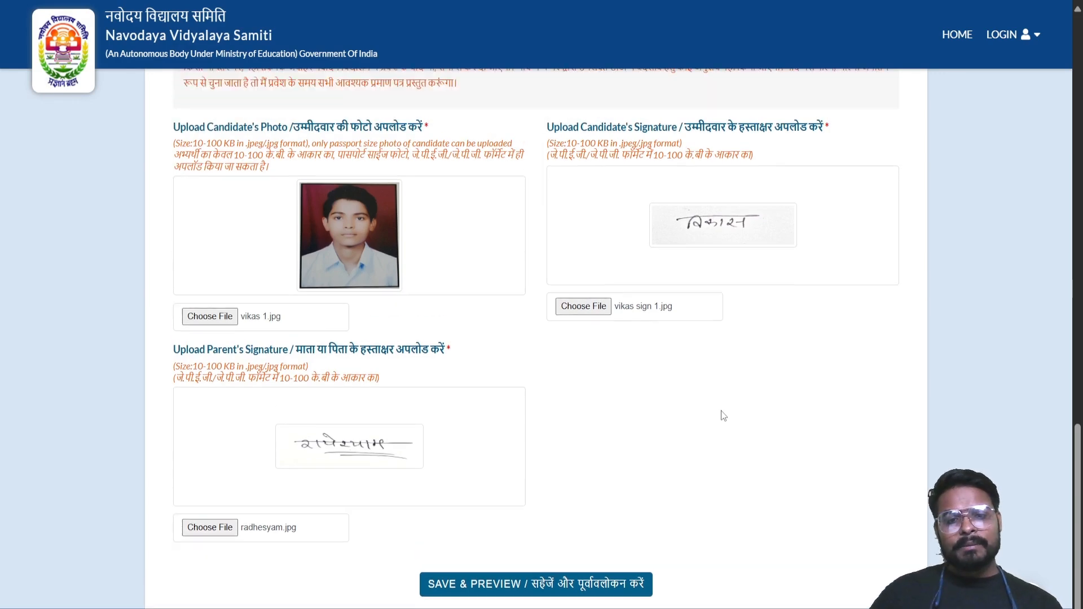
scroll(724, 416, "up", 3)
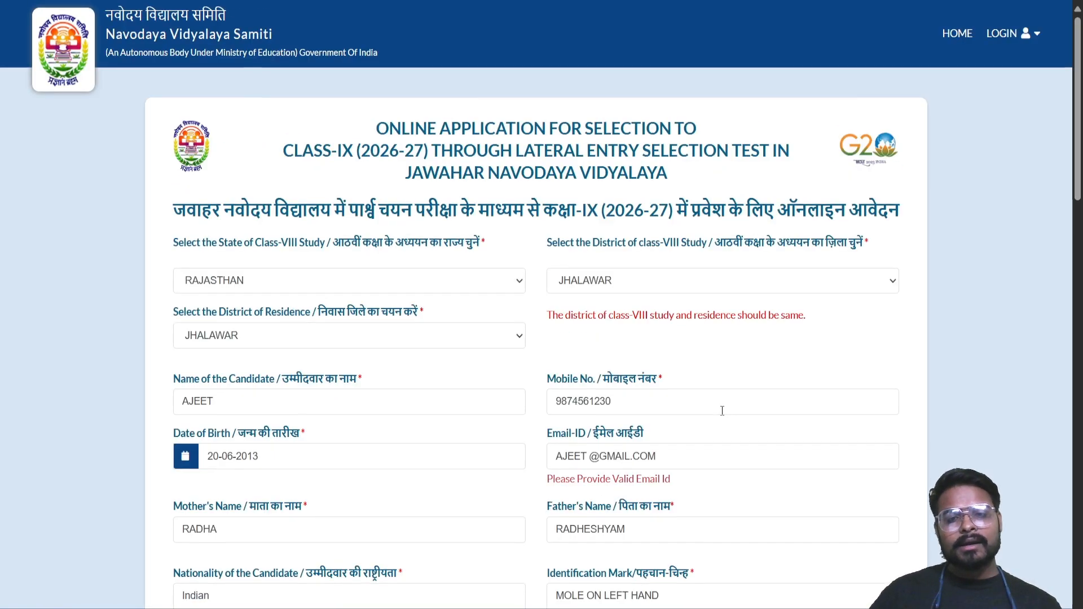
scroll(724, 415, "down", 5)
scroll(724, 416, "up", 3)
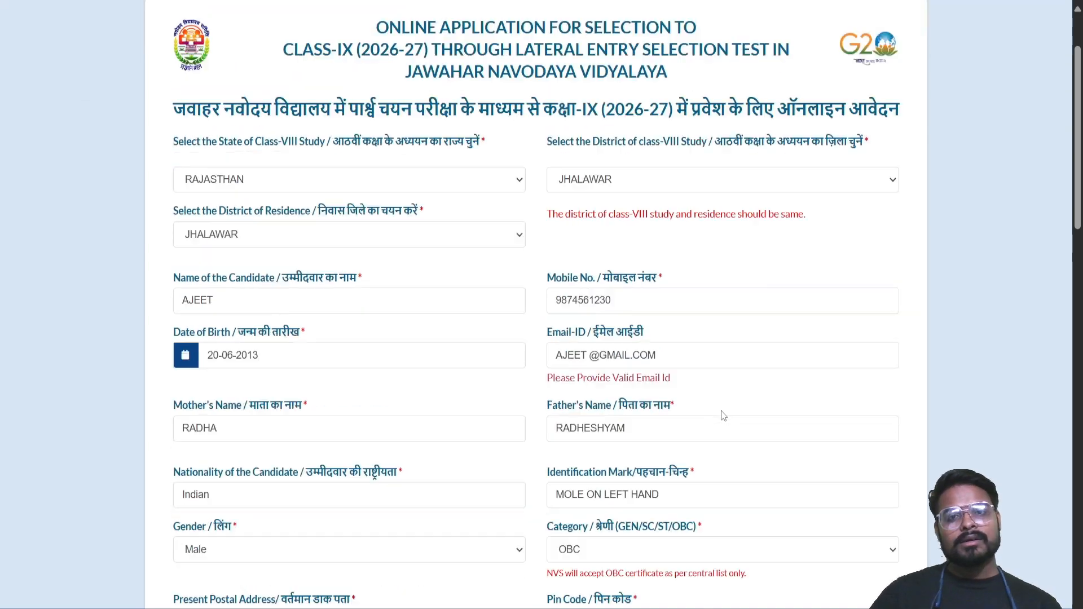
scroll(724, 415, "down", 3)
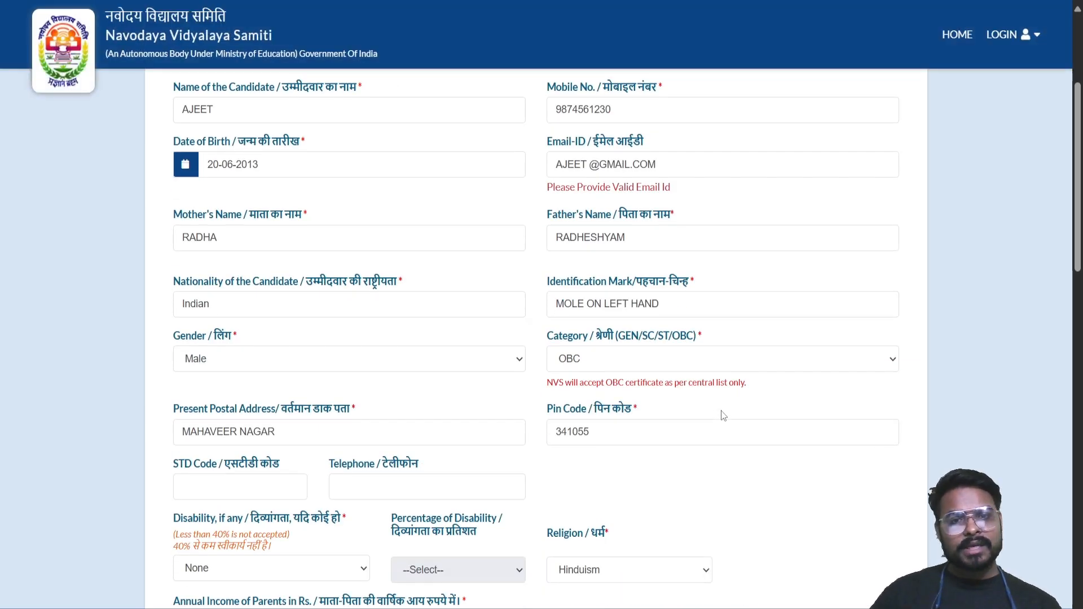
scroll(724, 415, "down", 12)
scroll(720, 410, "down", 7)
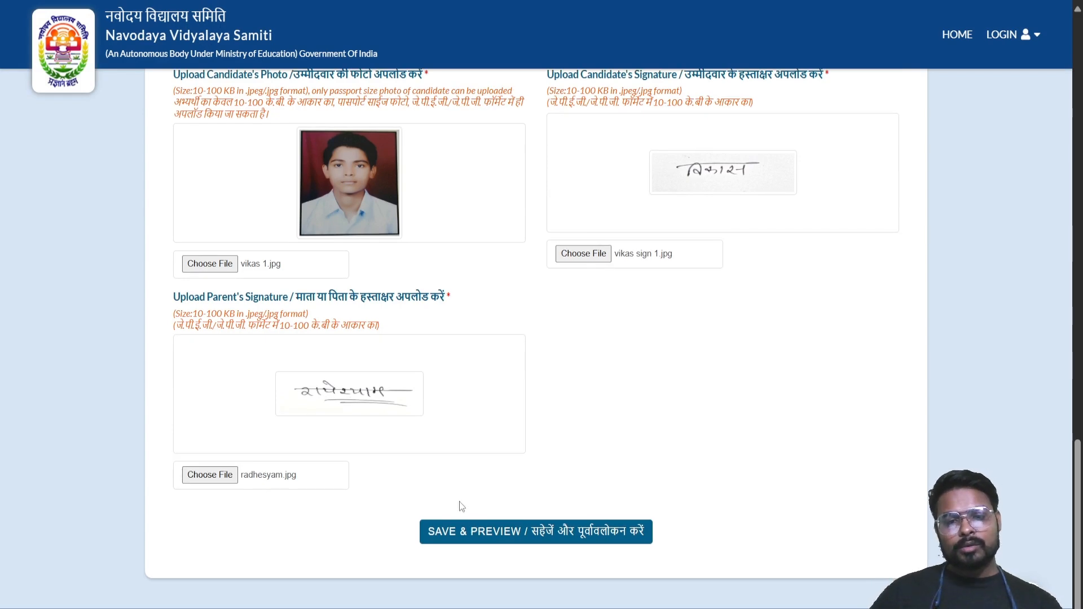
Save and preview the application, review it, and choose Final Submit
left_click(507, 533)
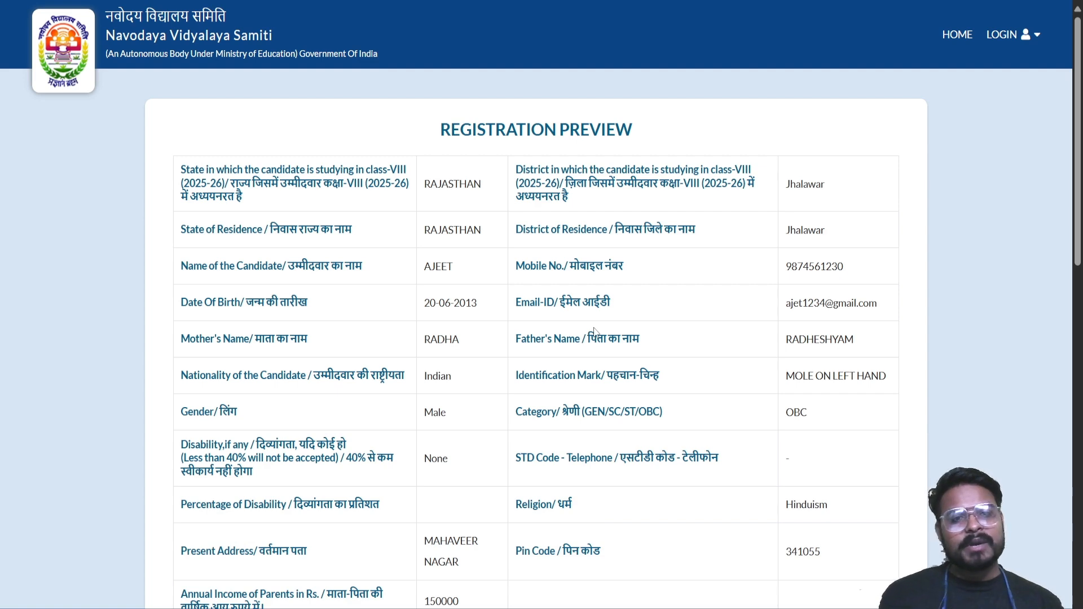
scroll(556, 265, "down", 3)
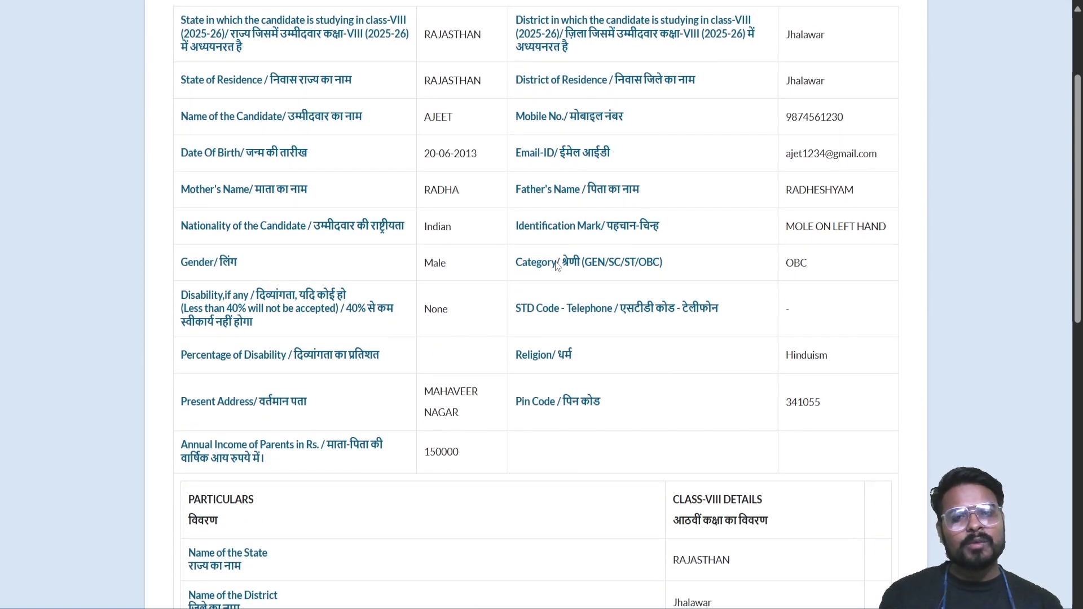
scroll(556, 265, "up", 2)
scroll(556, 265, "down", 7)
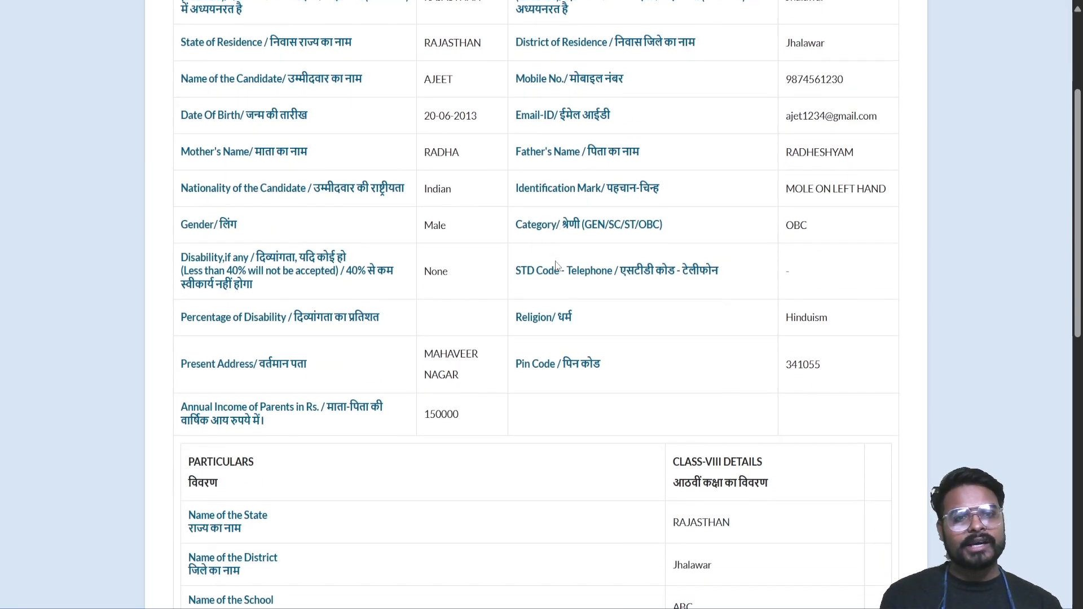
scroll(556, 266, "down", 8)
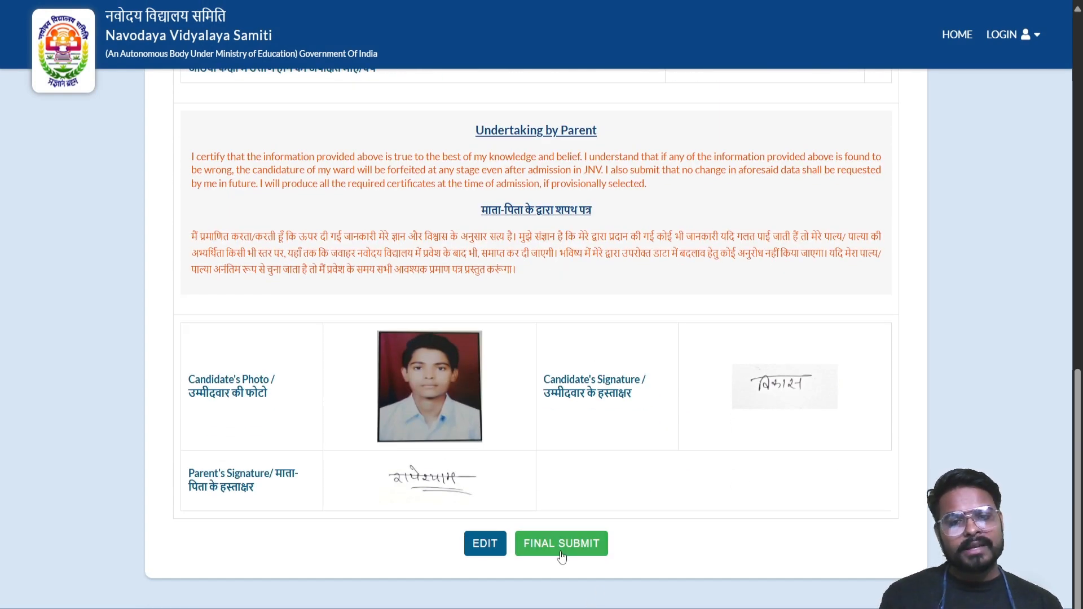
left_click(561, 550)
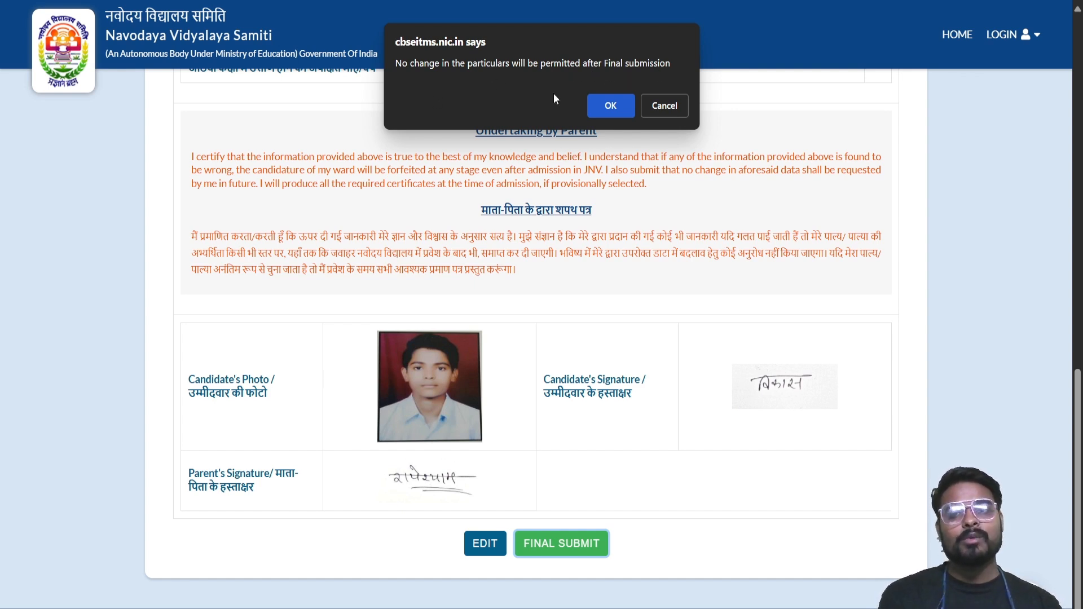
Confirm final submission and open the printable registration form with its registration number
left_click(610, 106)
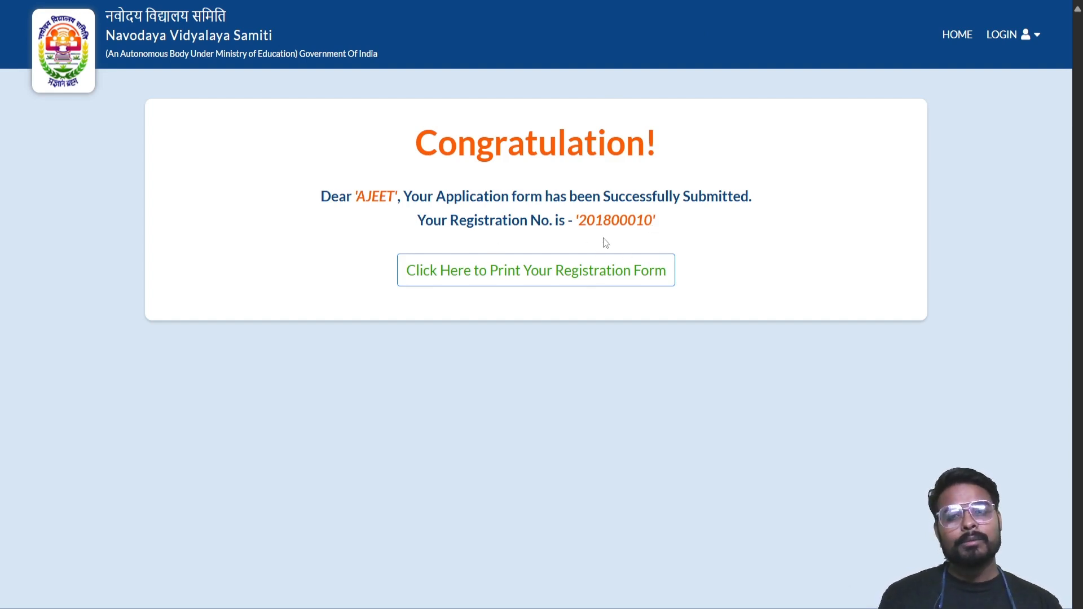
left_click(576, 274)
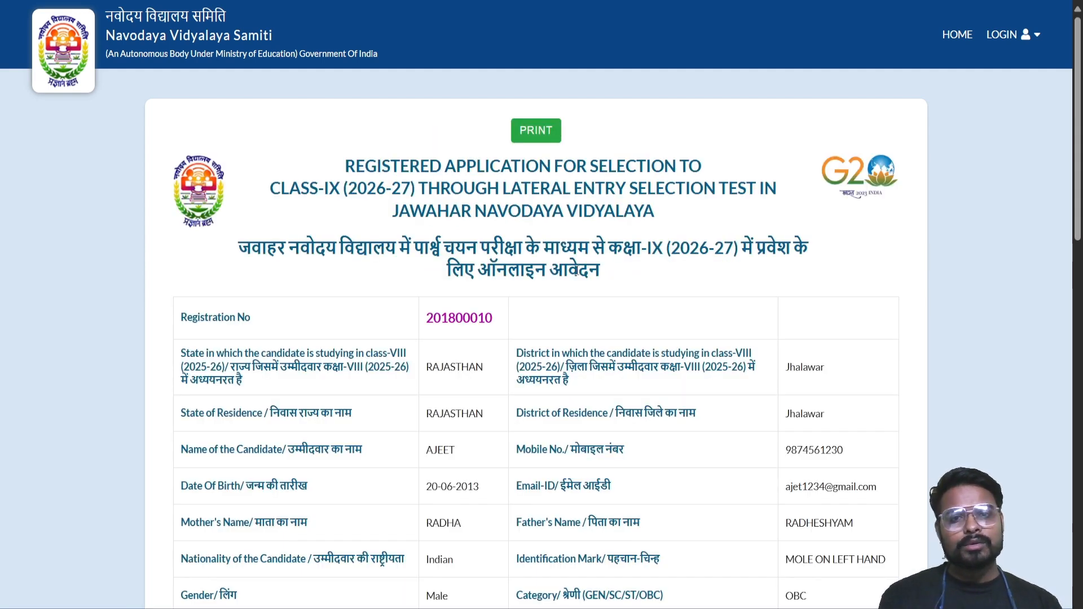
Print the registration form to Save as PDF as 'NVS _ Navodaya Vidyalaya Samiti.pdf'
left_click(530, 136)
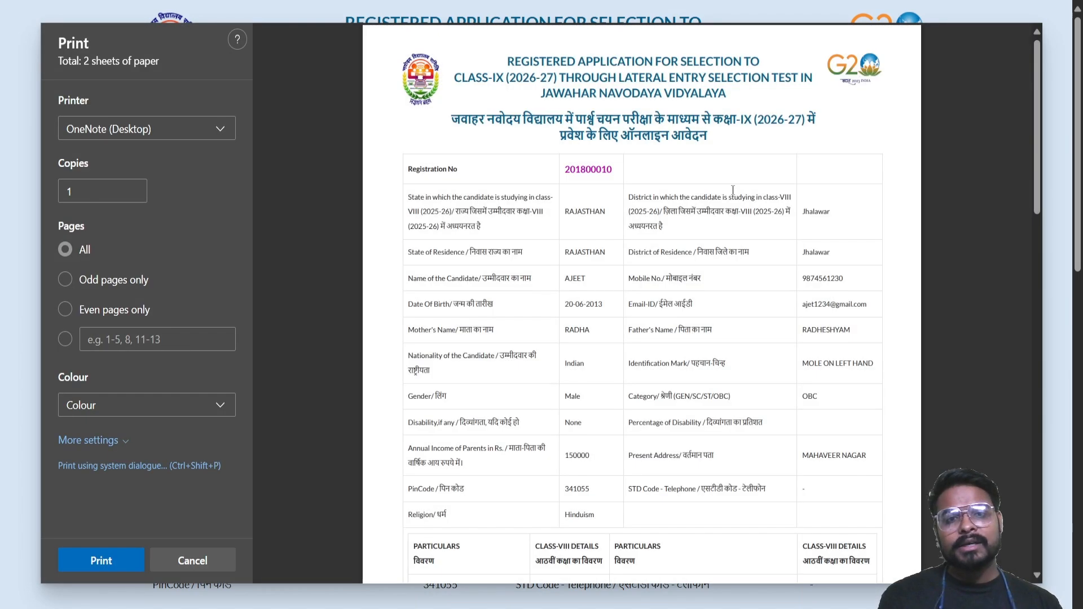
left_click(225, 128)
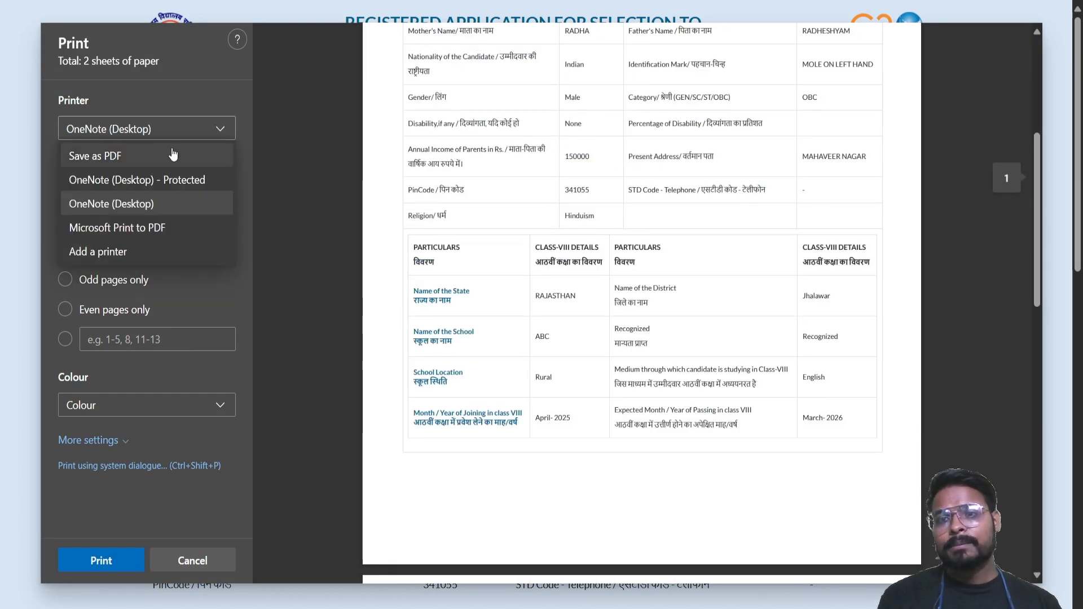
left_click(169, 150)
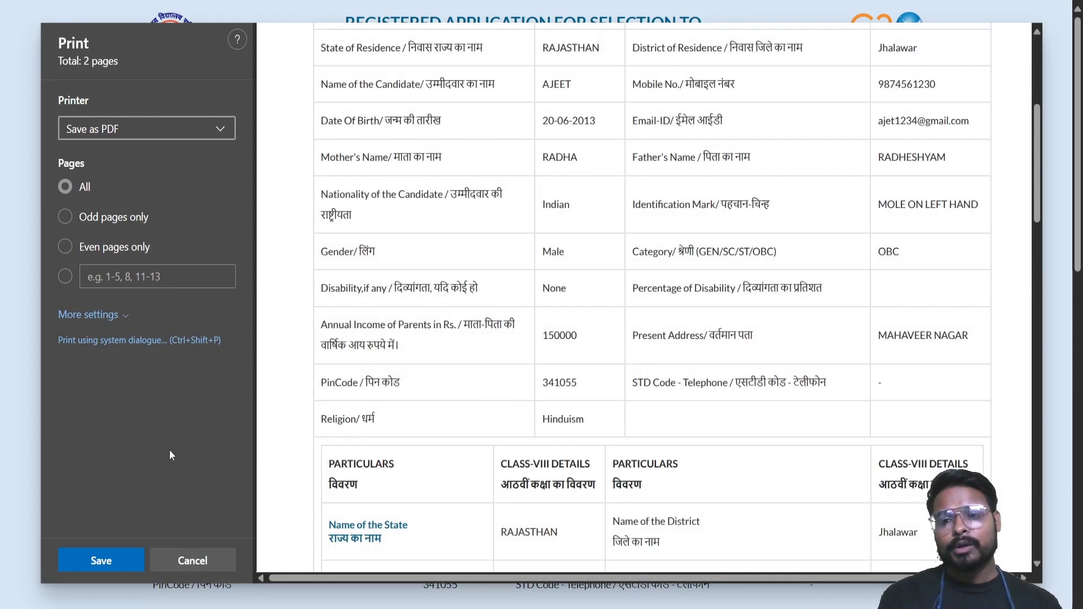
left_click(126, 560)
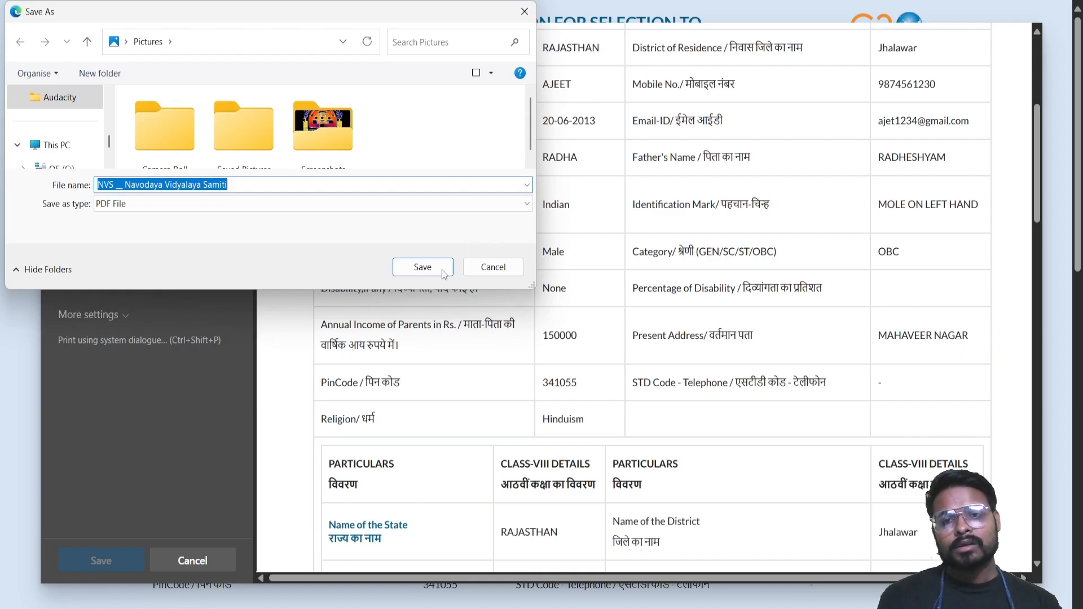
left_click(435, 272)
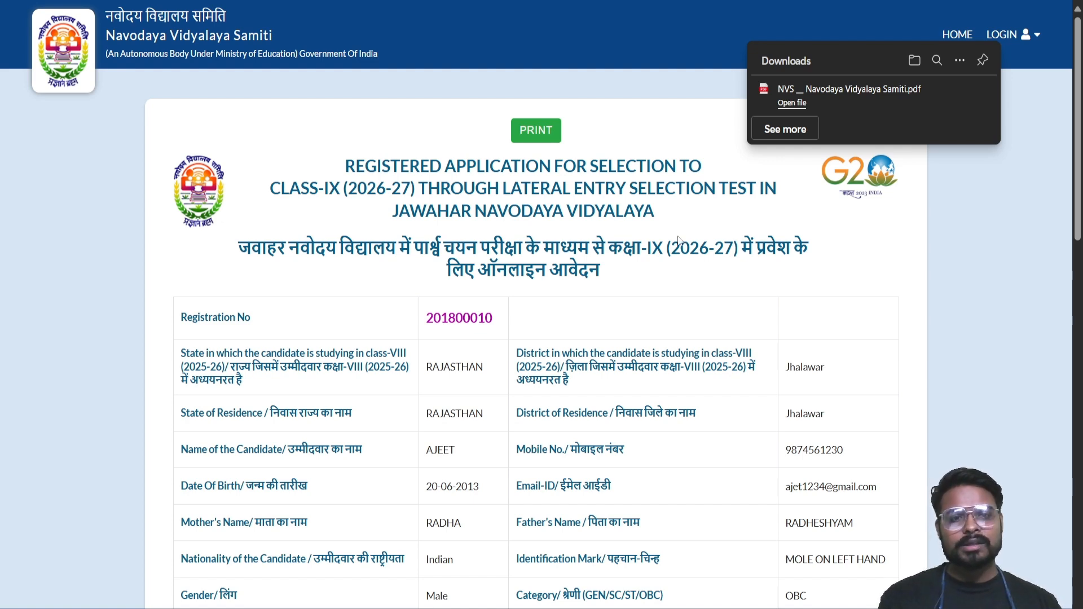
scroll(683, 235, "down", 5)
scroll(683, 234, "up", 5)
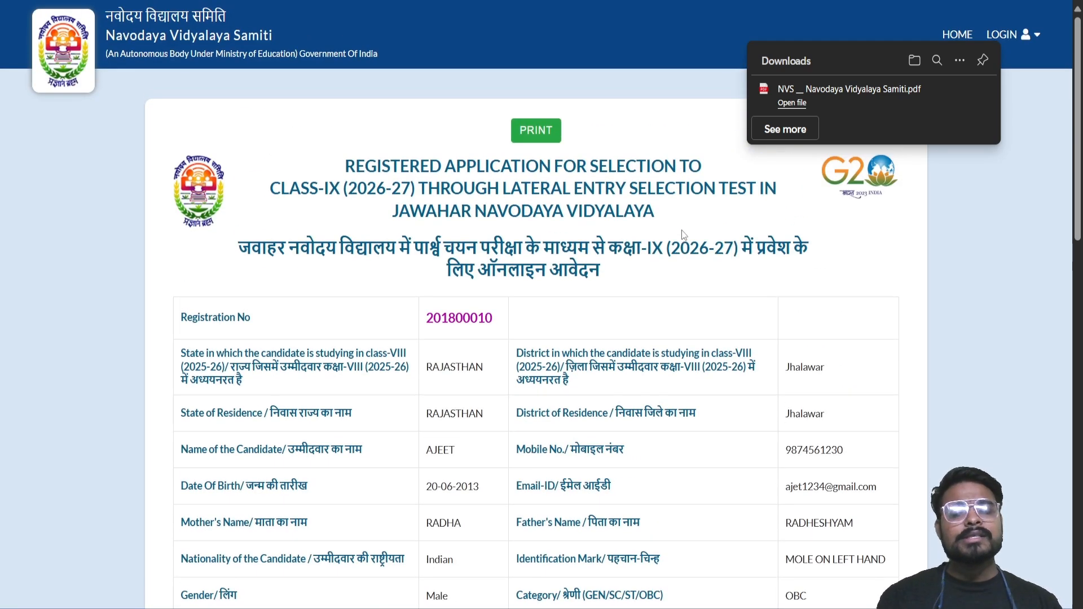